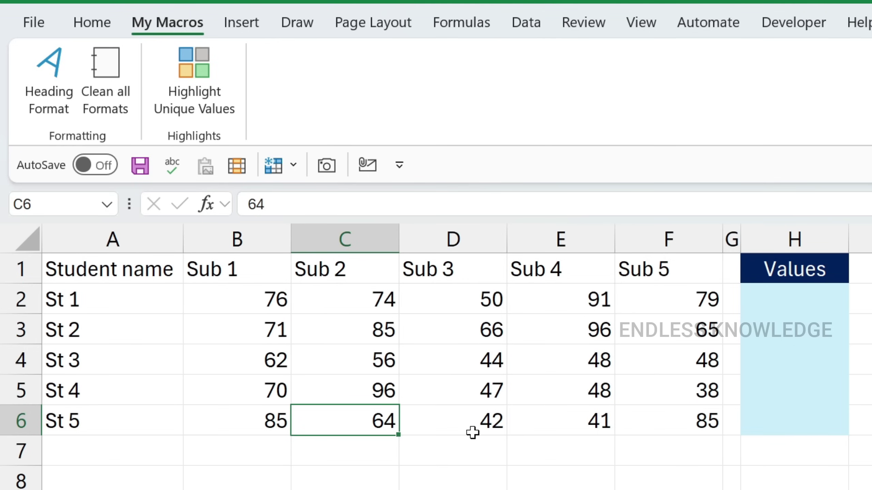
- Run the Clean all Formats macro, enable the blocked content, and dismiss the missing Book1.xlsx error
click(123, 94)
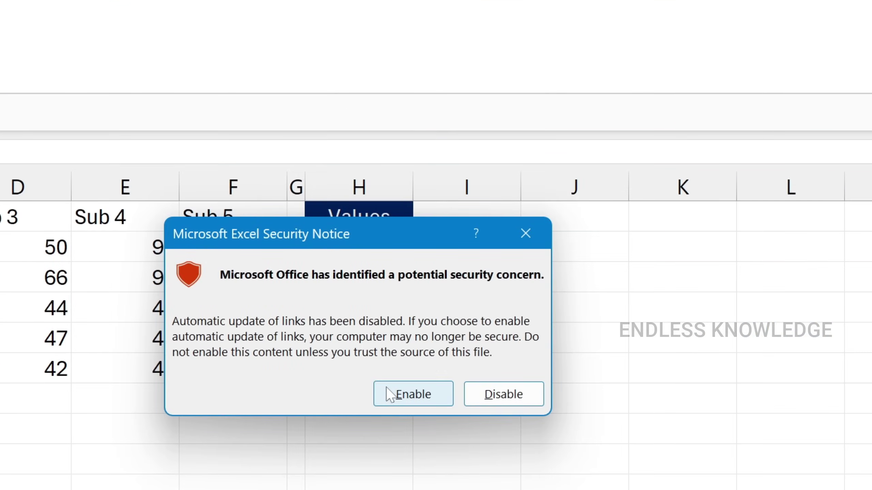
click(748, 437)
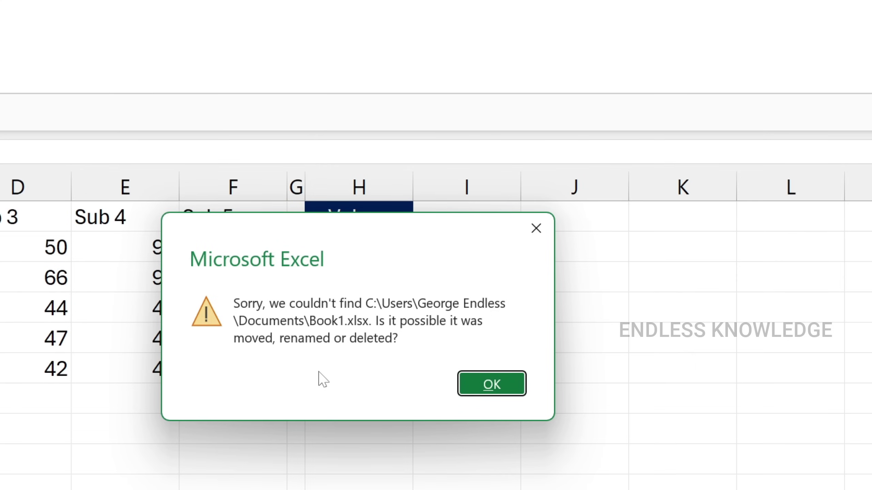
click(469, 380)
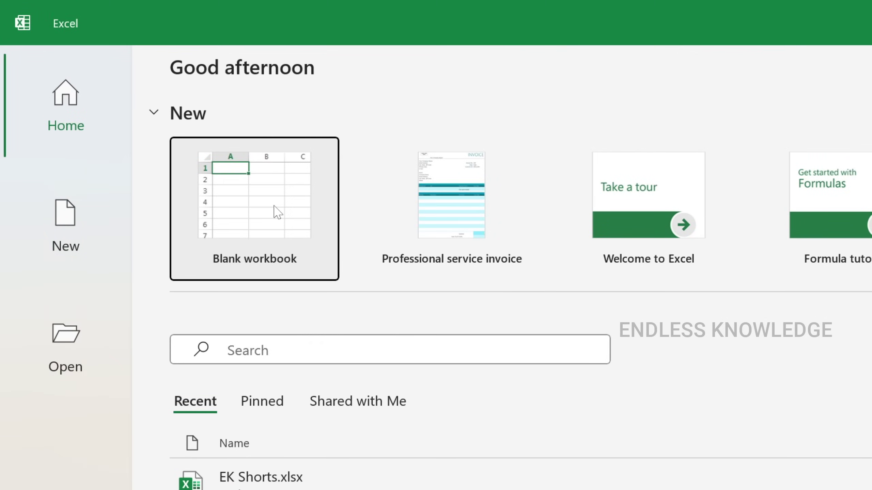
- Choose Blank workbook on the Excel start screen to create Book1
click(172, 129)
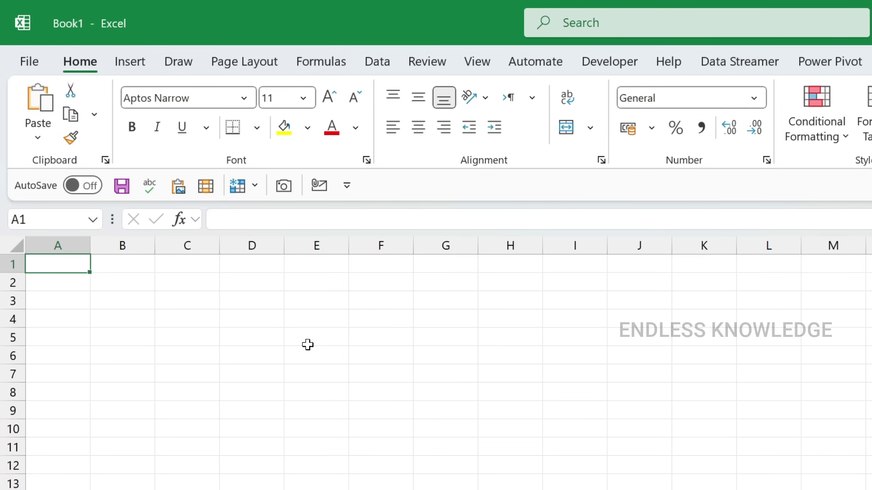
- View Book1's project in the VBA editor, return to Excel, and show the Developer commands
key(alt+F11)
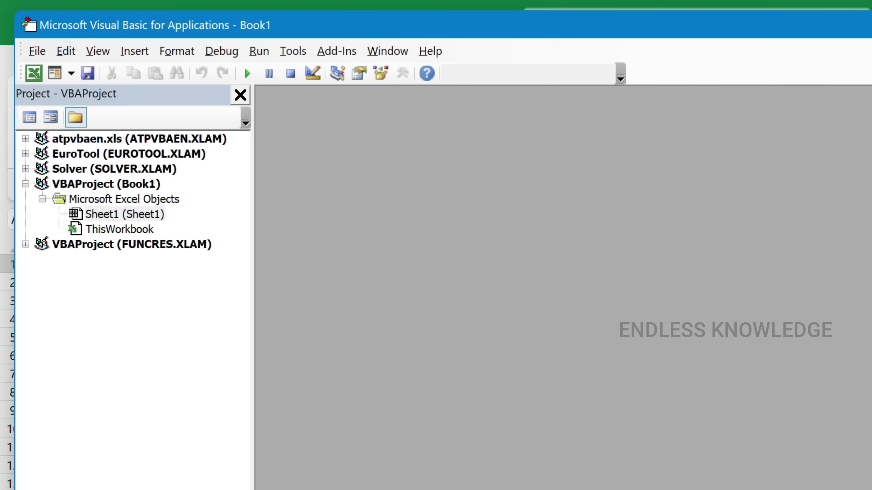
key(alt+F11)
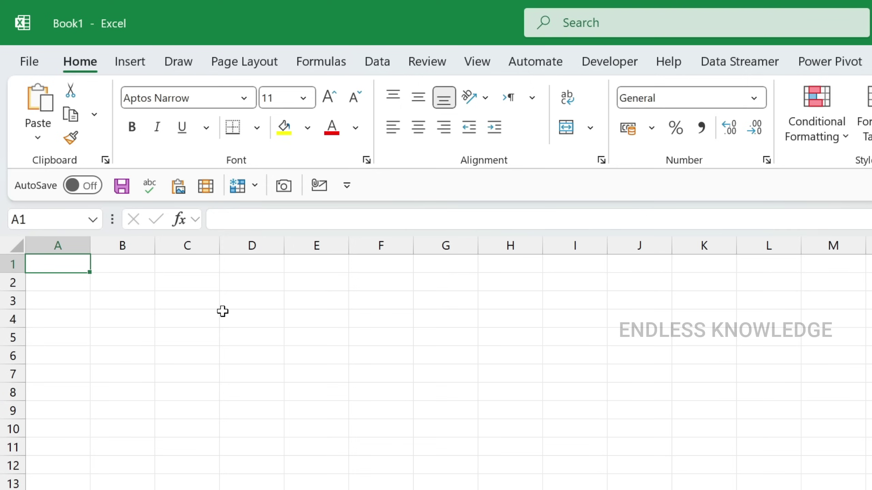
click(610, 67)
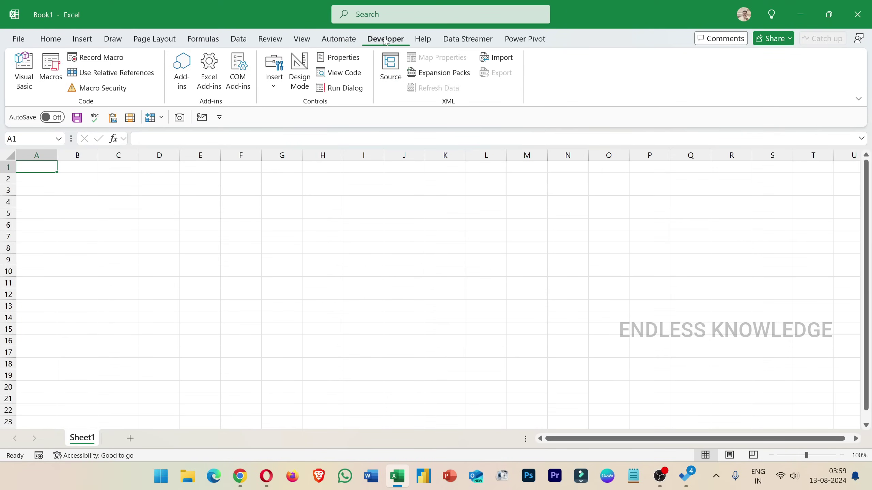
click(52, 39)
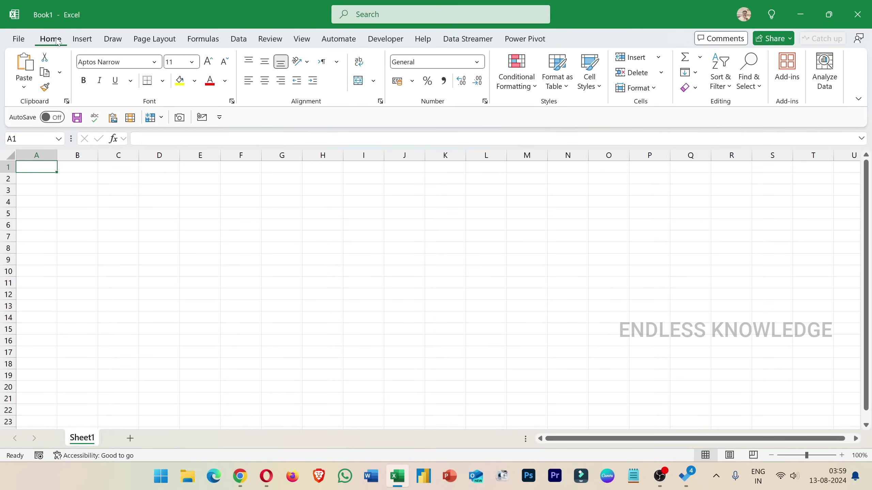
right_click(349, 99)
click(394, 145)
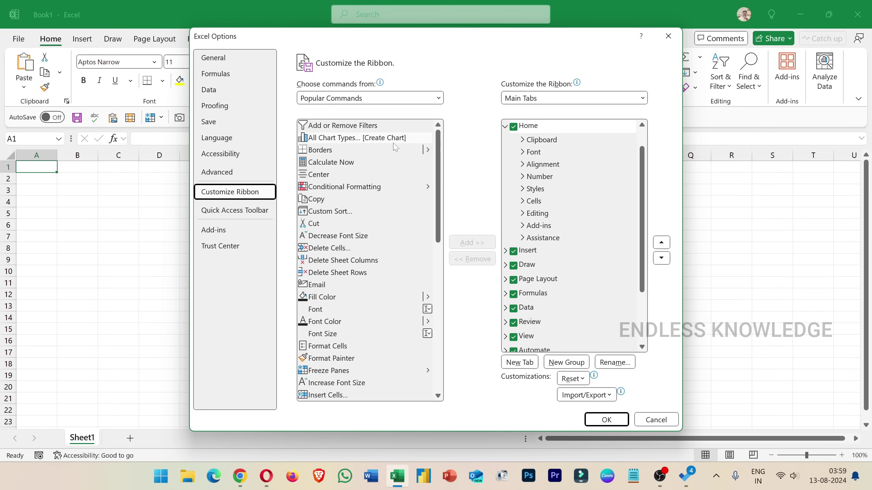
scroll(551, 174, down, 2)
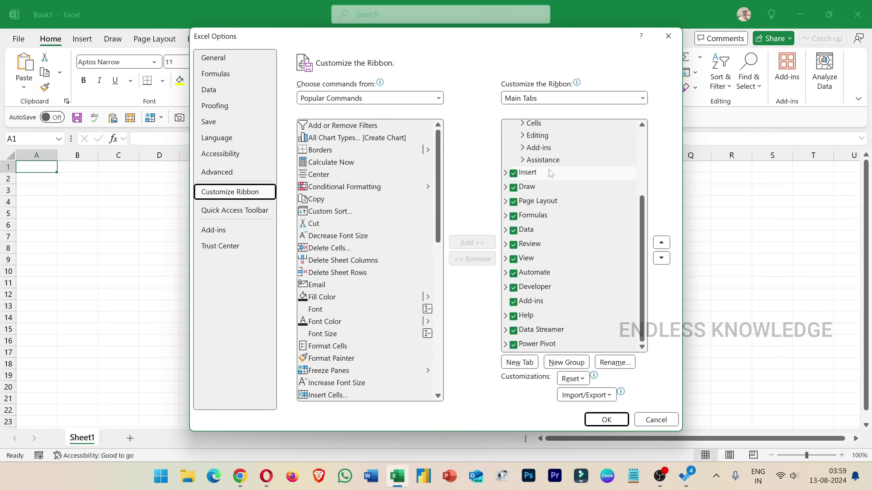
click(519, 292)
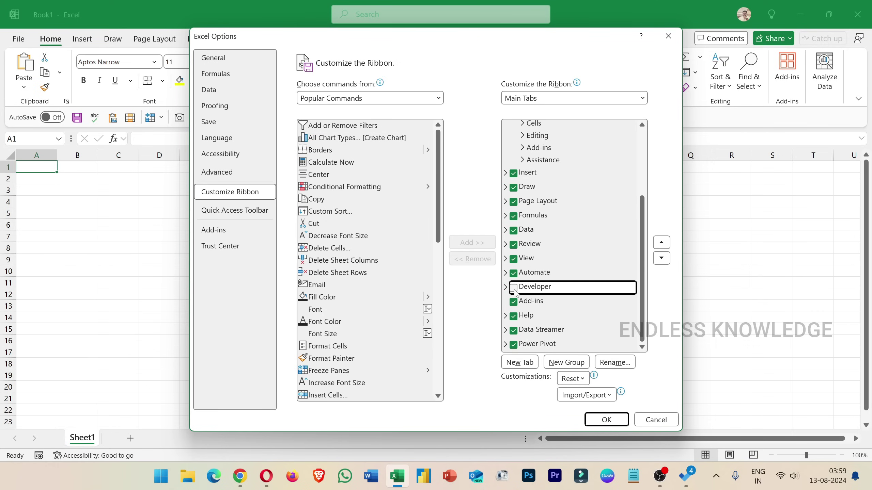
click(607, 420)
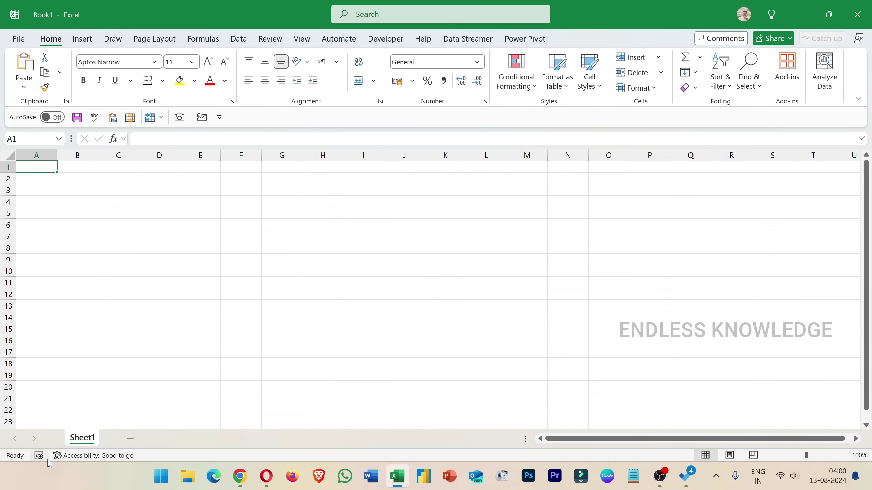
right_click(169, 460)
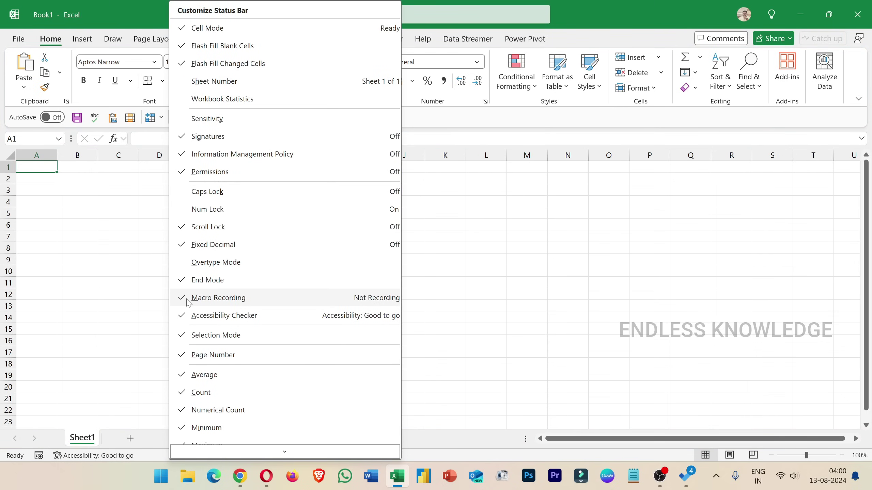
click(122, 225)
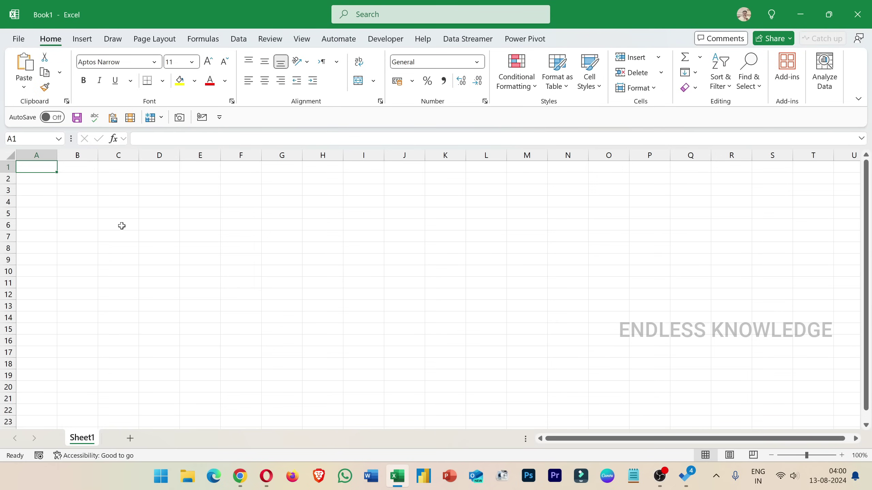
scroll(122, 226, up, 3)
scroll(121, 226, up, 3)
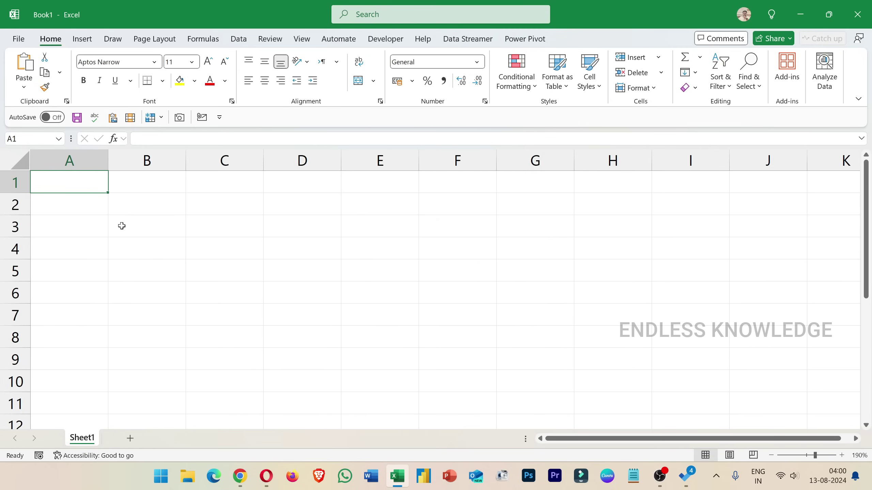
- Start recording a macro named Header_Format, stored in the Personal Macro Workbook
click(41, 456)
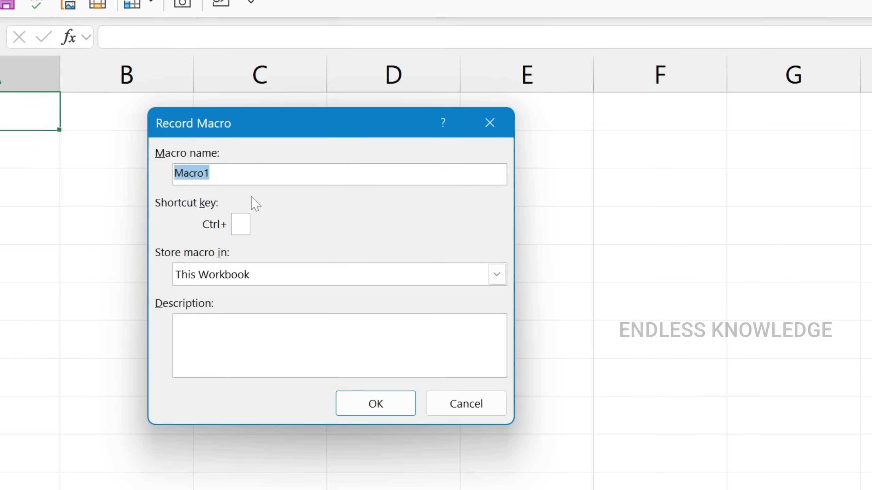
text(Header_)
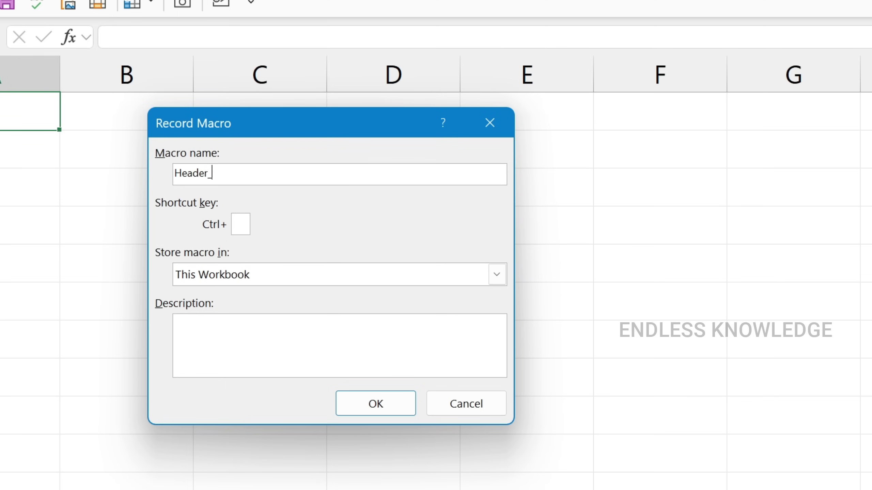
text(Format)
click(263, 275)
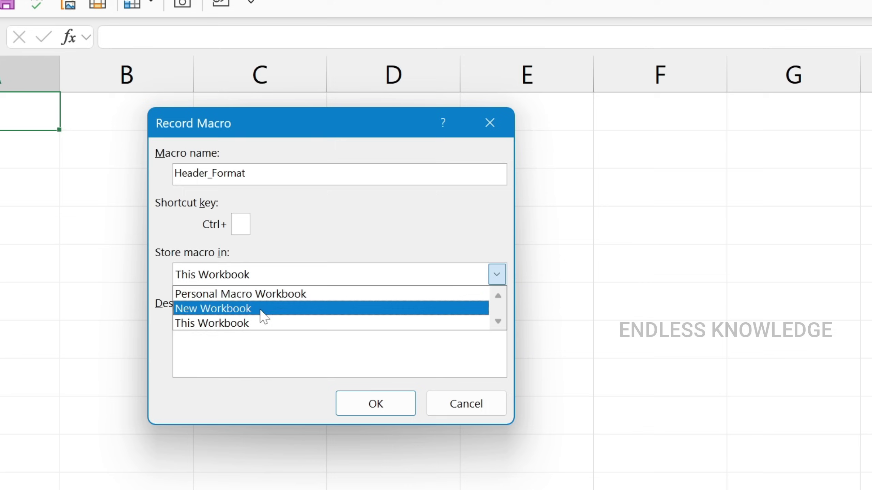
click(273, 295)
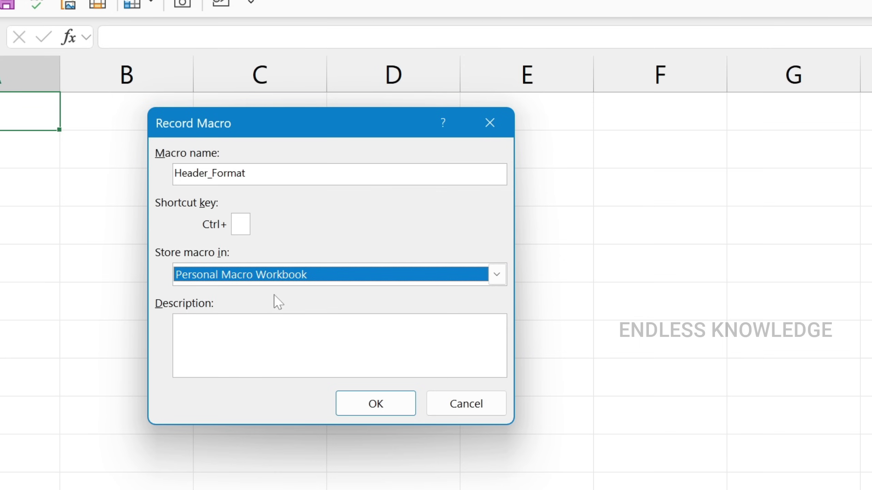
click(358, 401)
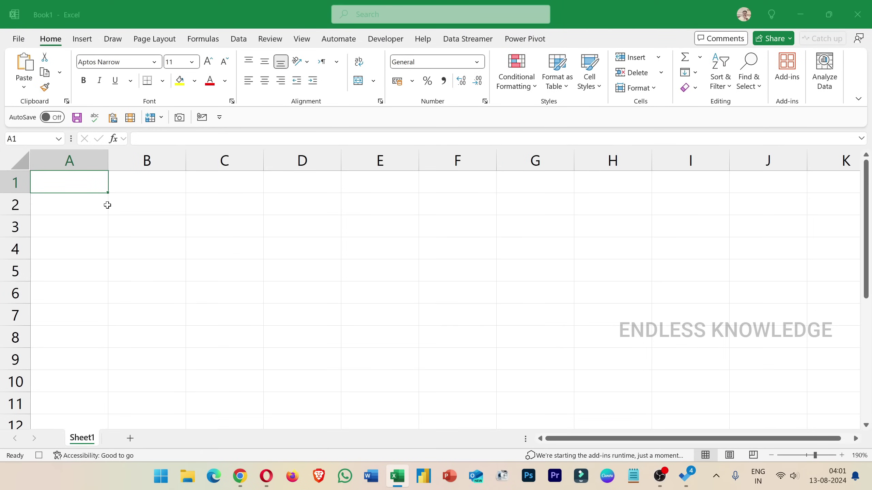
- Give cell A1 a dark blue fill and white font colour
click(194, 81)
click(257, 220)
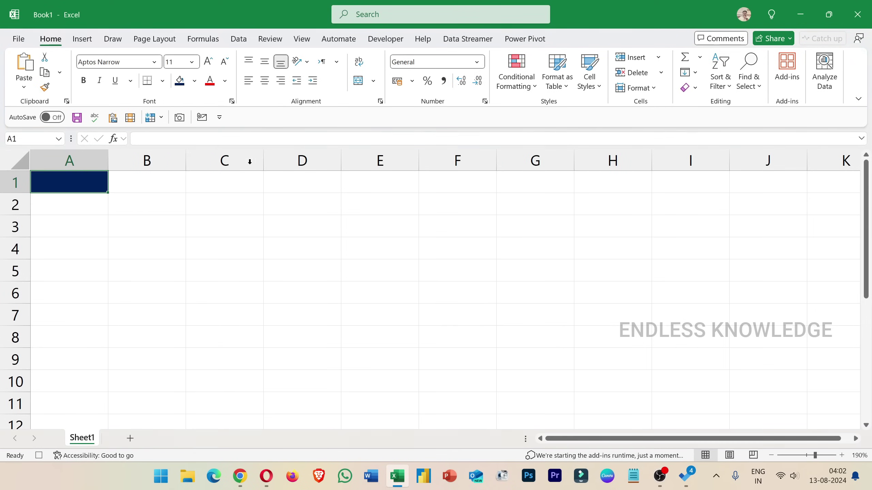
click(225, 80)
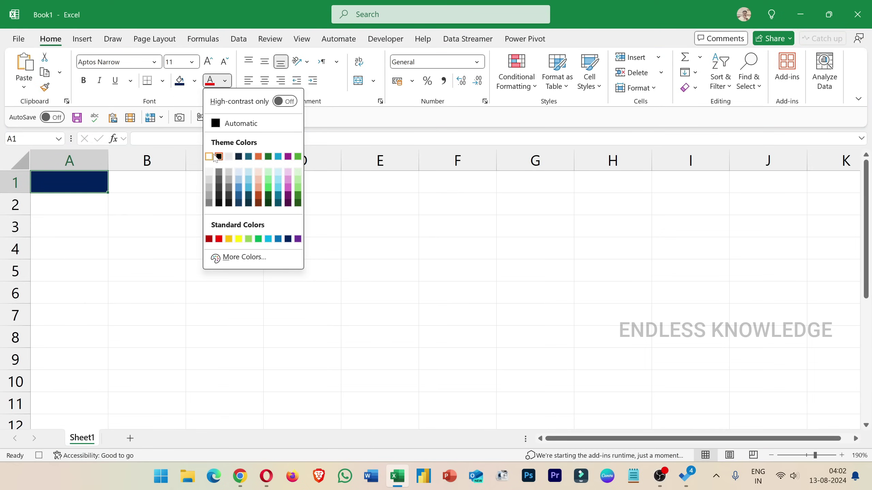
click(209, 172)
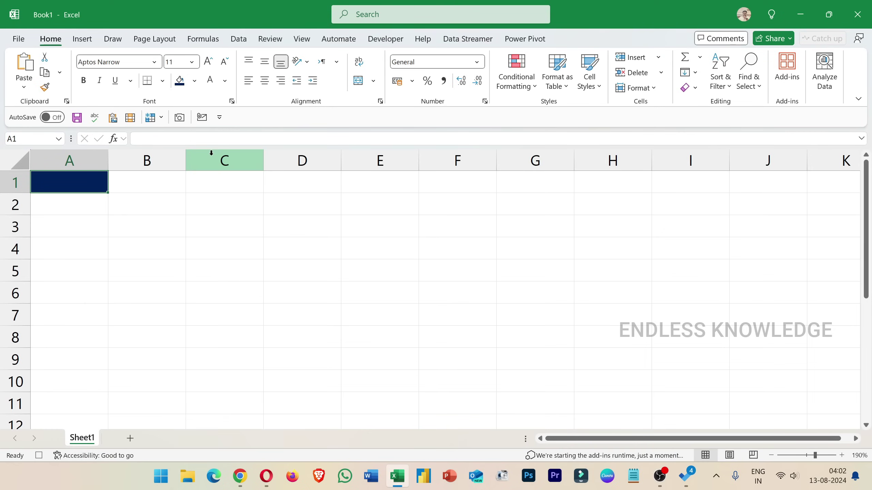
- Add a thick orange-gold bottom border to A1, then stop the macro recording
click(232, 101)
click(241, 147)
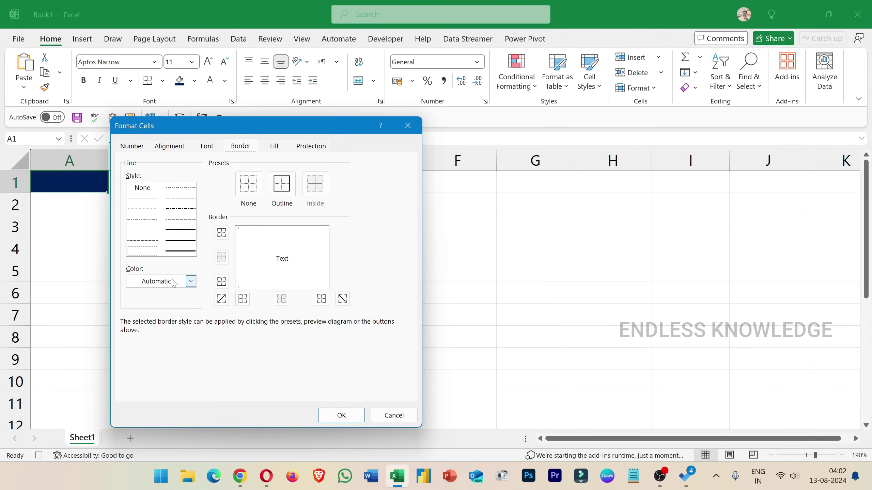
click(190, 281)
click(154, 415)
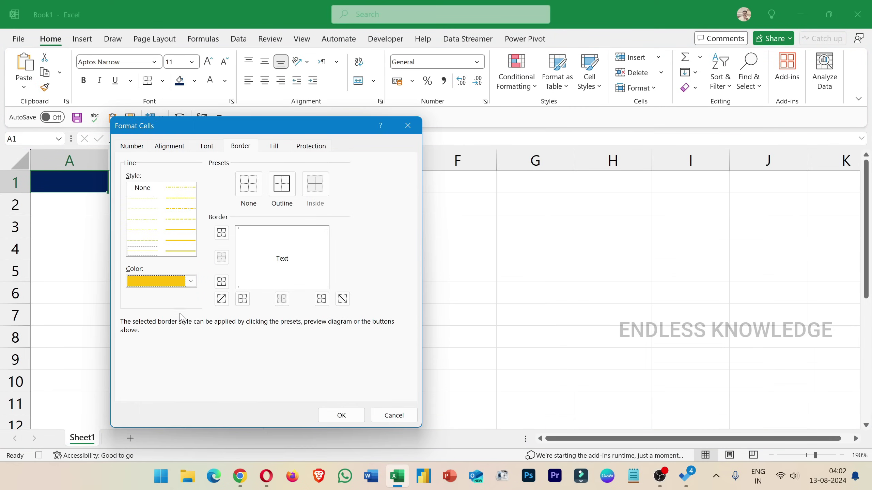
click(180, 241)
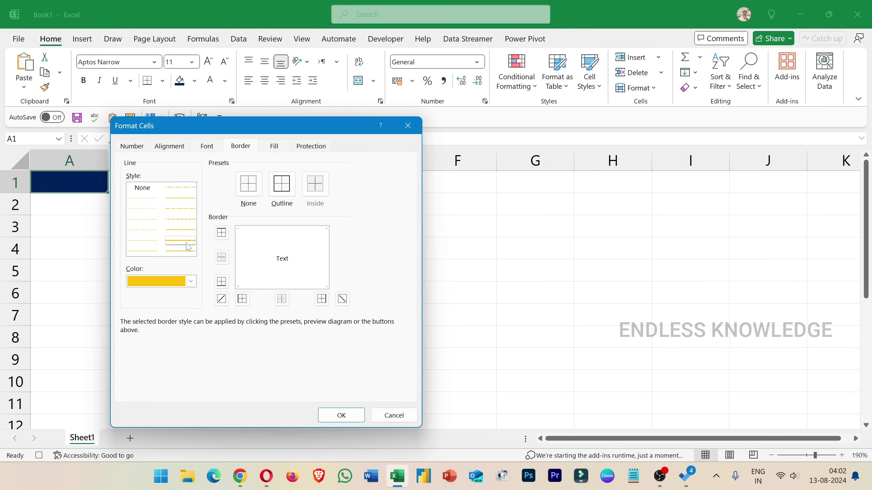
click(221, 281)
click(335, 417)
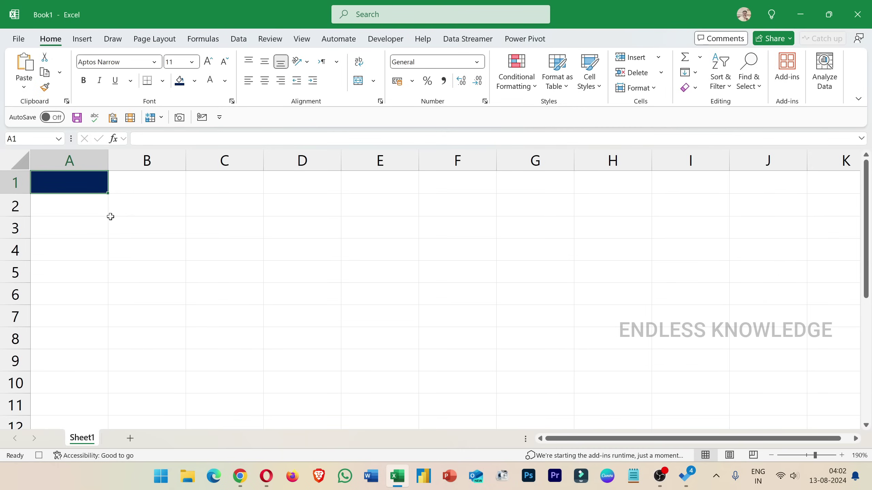
click(132, 214)
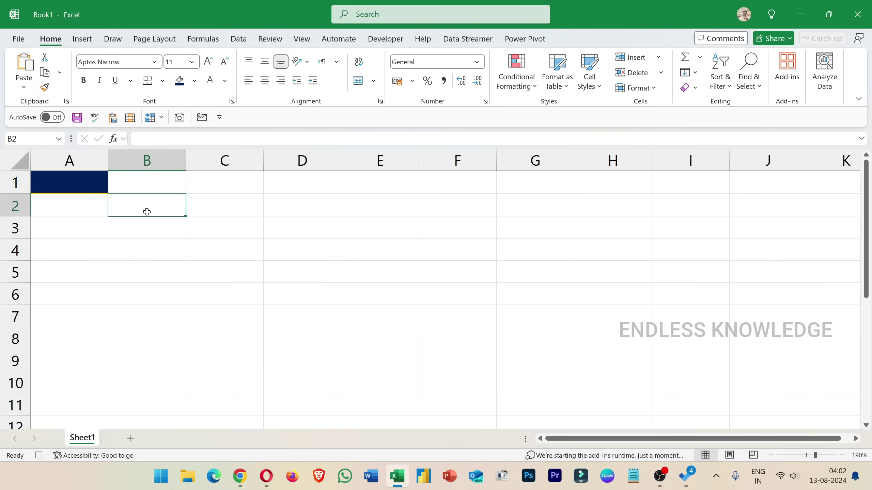
click(39, 456)
key(alt+F11)
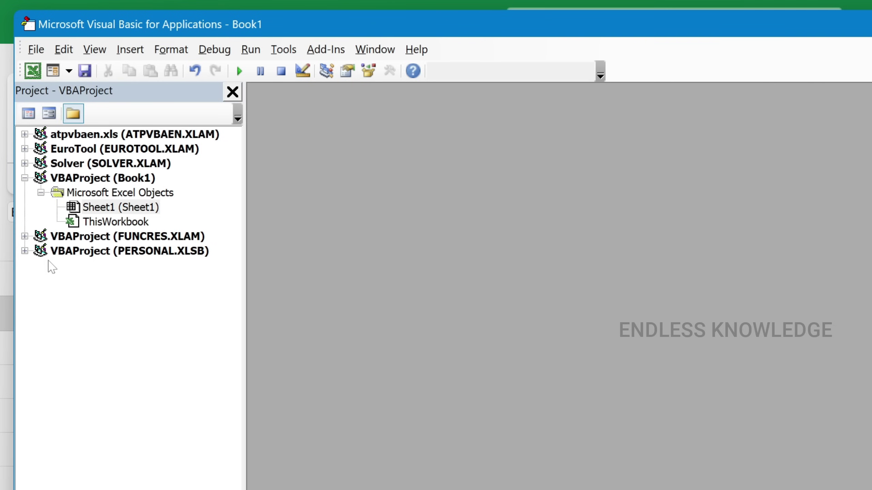
- Open Module1 under PERSONAL.XLSB to review the Header_Format code, save it, and return to Excel
click(25, 251)
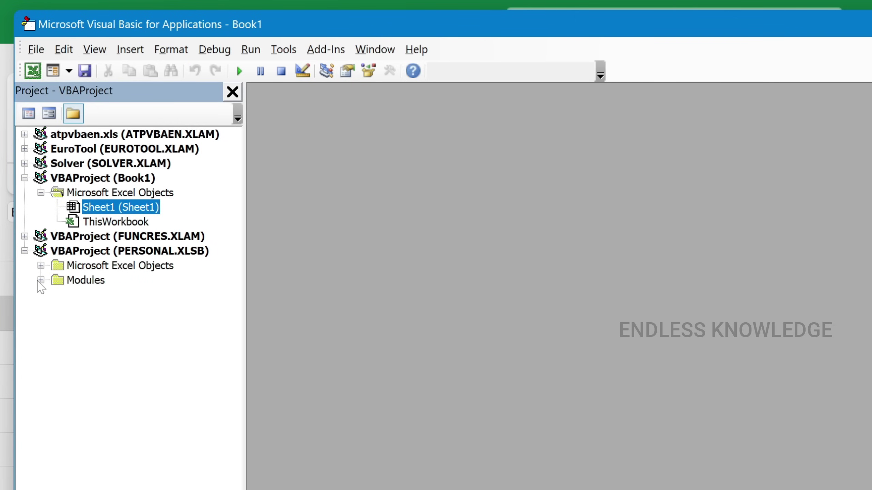
click(41, 280)
double_click(99, 296)
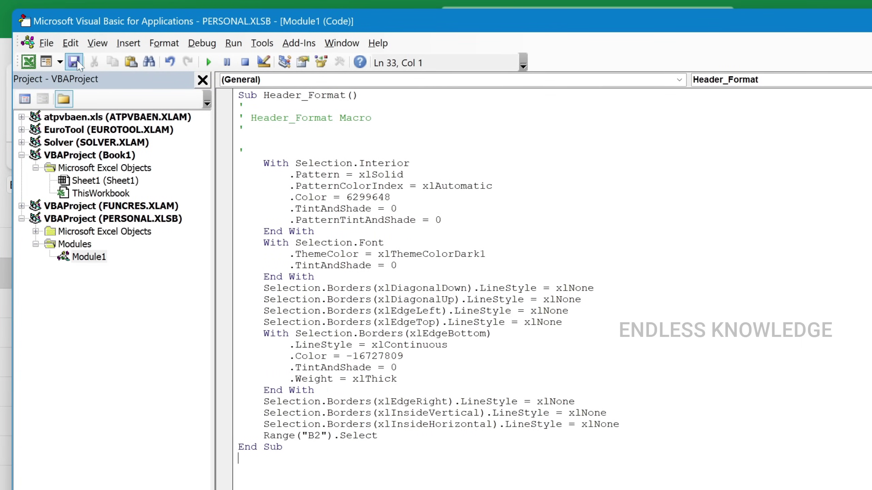
click(74, 62)
key(alt+F11)
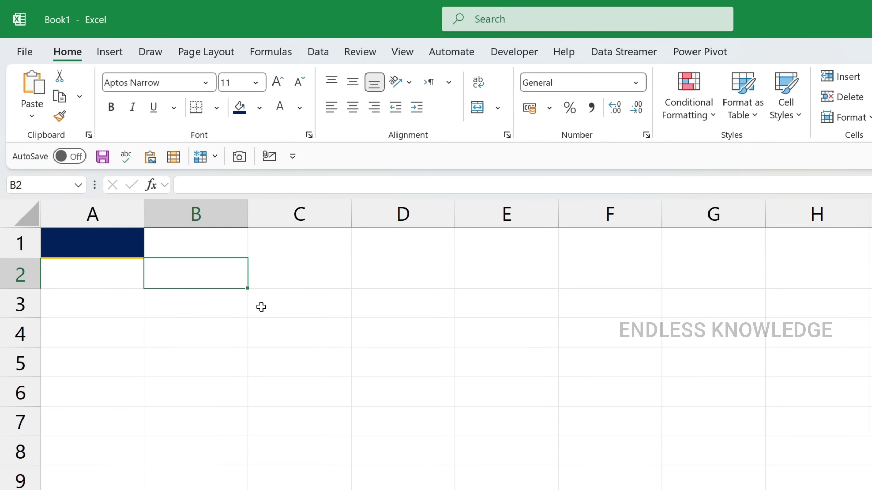
- Run Header_Format on cell C2 from the Alt+F8 macro list, then close Excel with Alt+F4
click(304, 284)
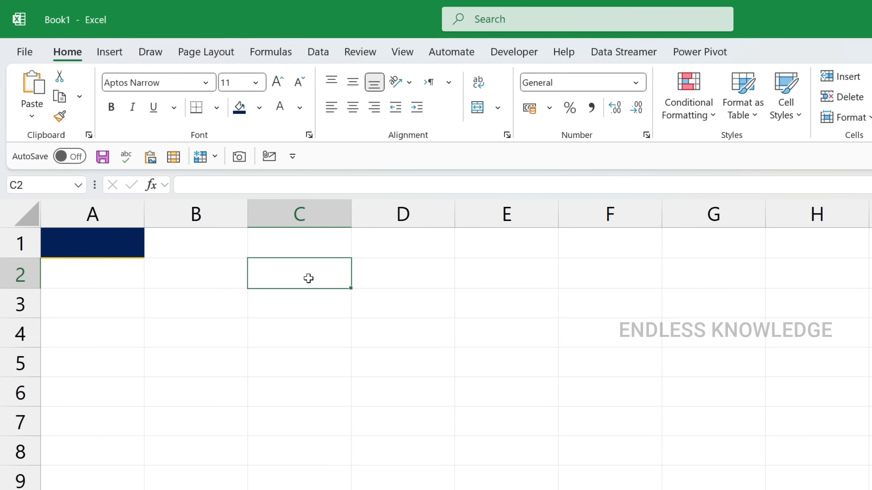
key(alt)
key(alt+F8)
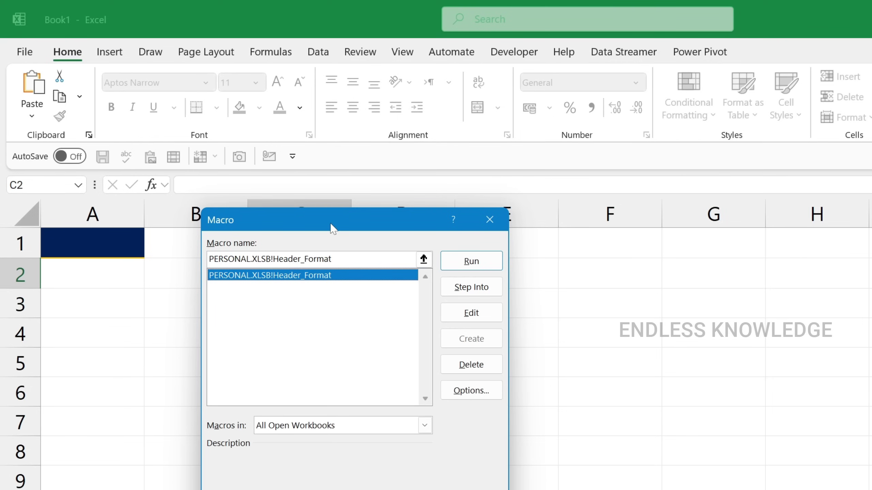
drag(333, 228, 610, 234)
click(747, 270)
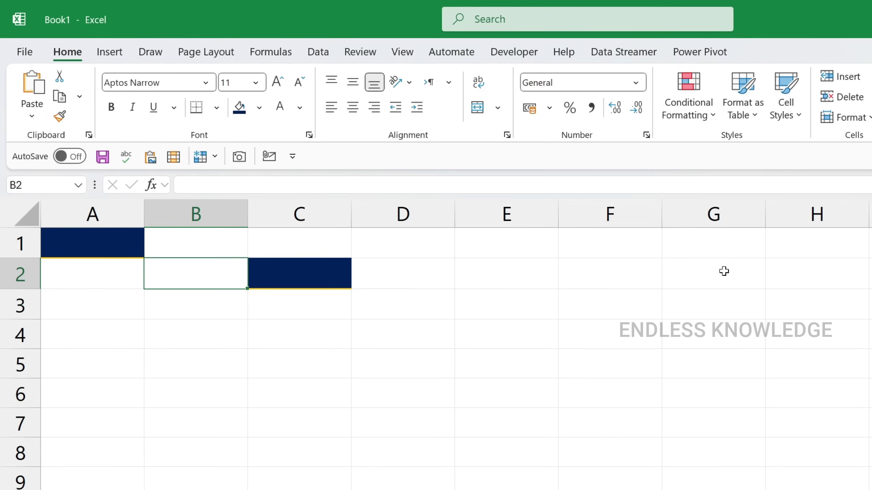
click(338, 314)
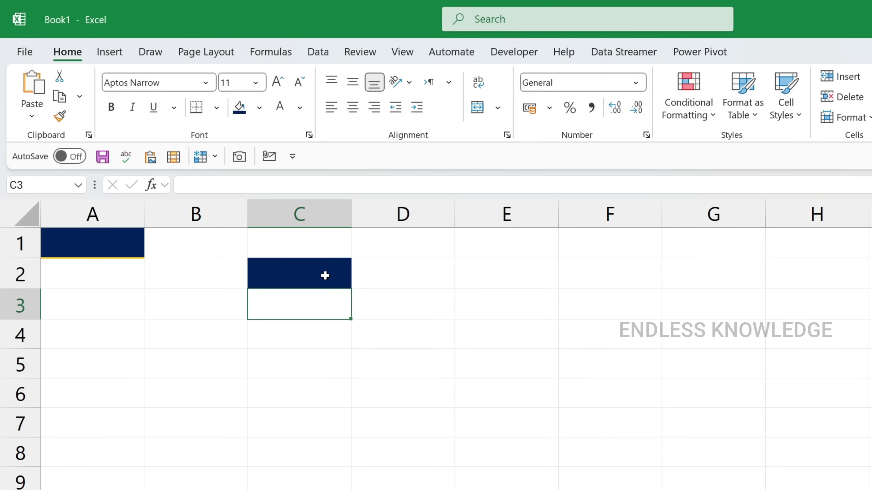
click(301, 365)
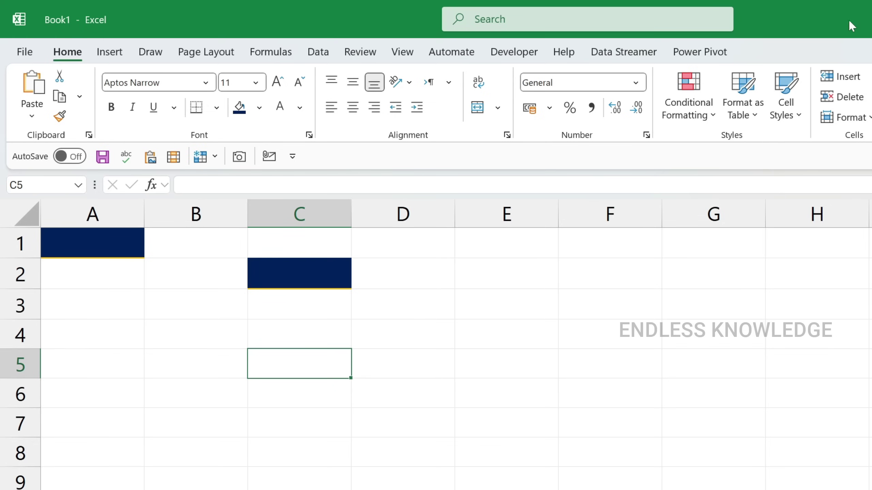
key(alt+F4)
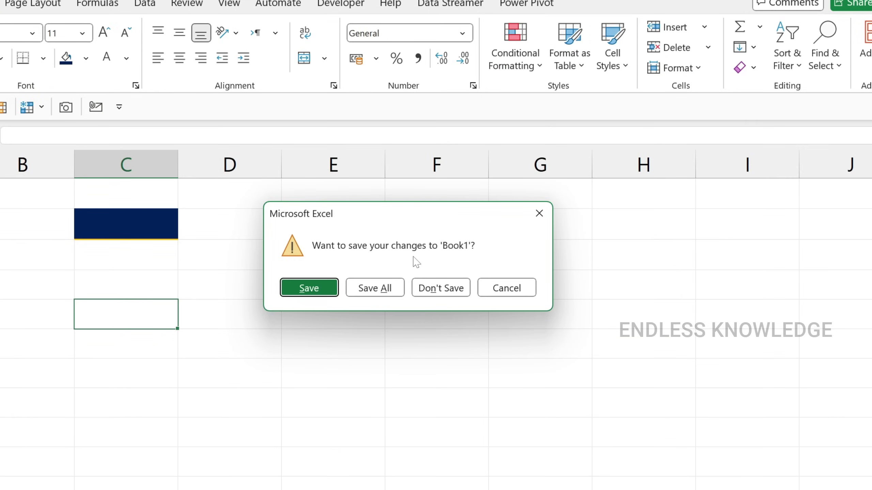
- Answer the Book1 save prompt and save the Personal Macro Workbook changes on exit
click(443, 288)
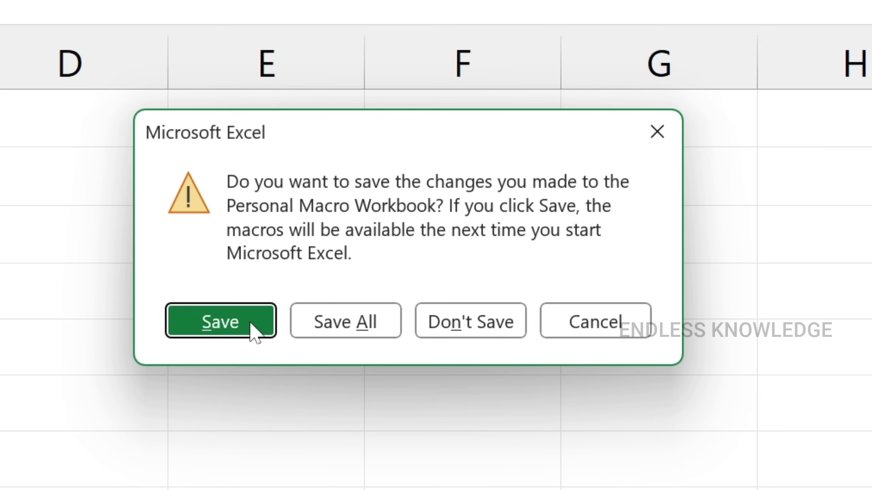
click(251, 324)
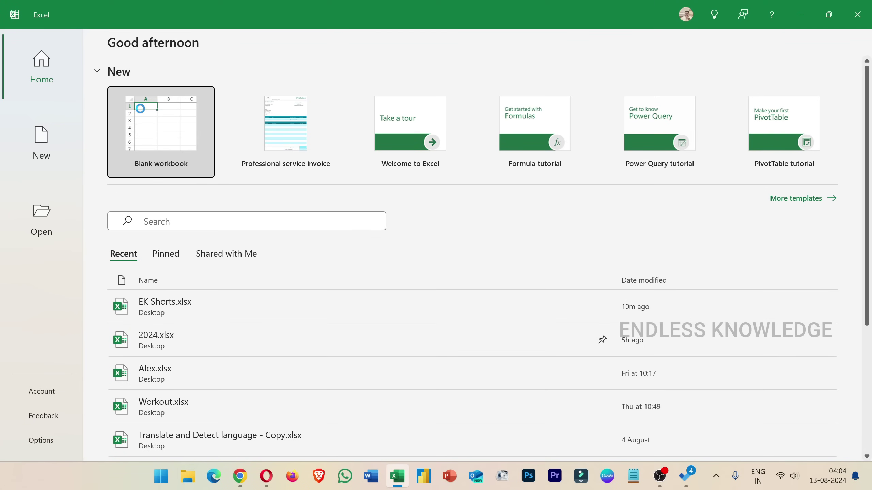
- In a new blank workbook, run PERSONAL.XLSB's Header_Format macro on A1:G1
click(139, 111)
ctrl+scroll(82, 204, up, 4)
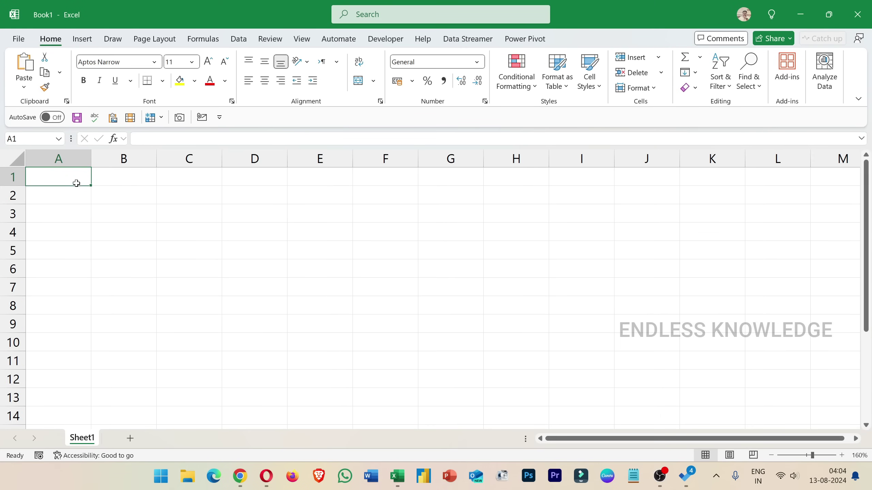
drag(75, 178, 460, 177)
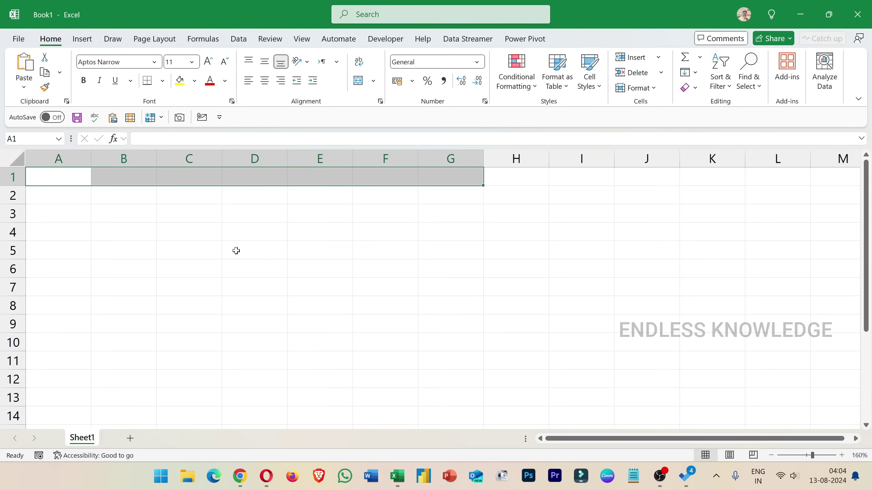
key(alt)
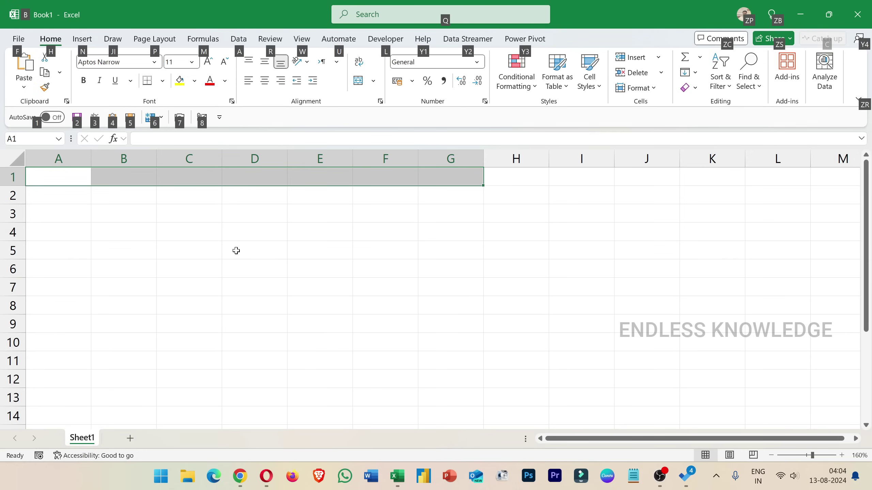
key(8)
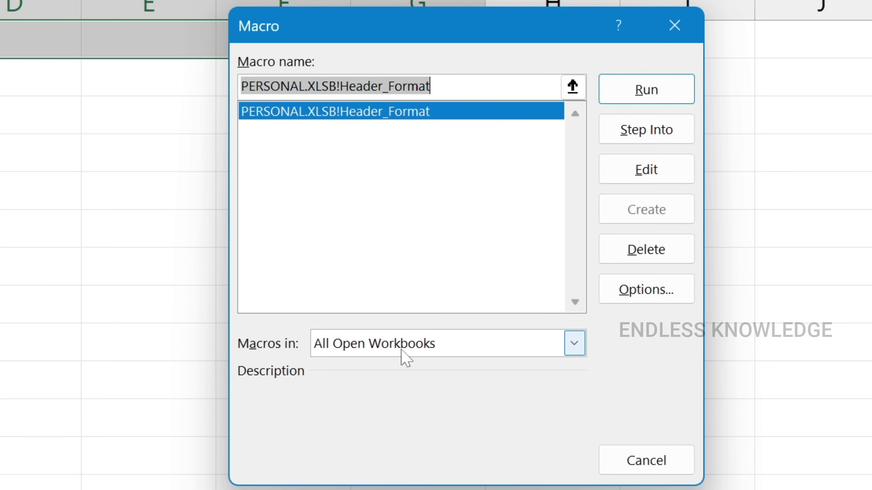
click(435, 344)
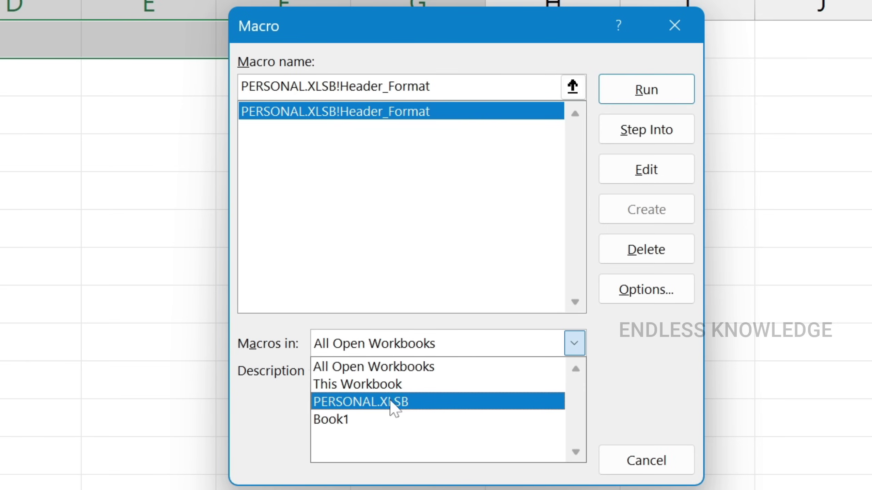
click(414, 401)
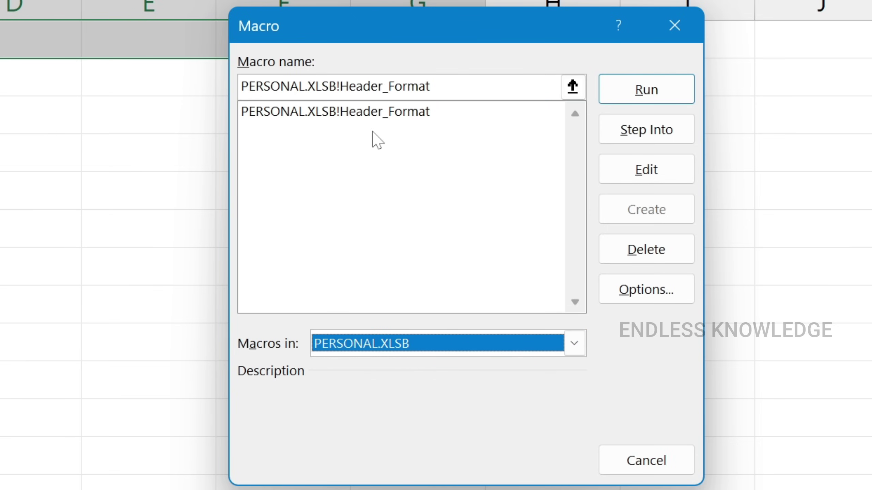
click(376, 119)
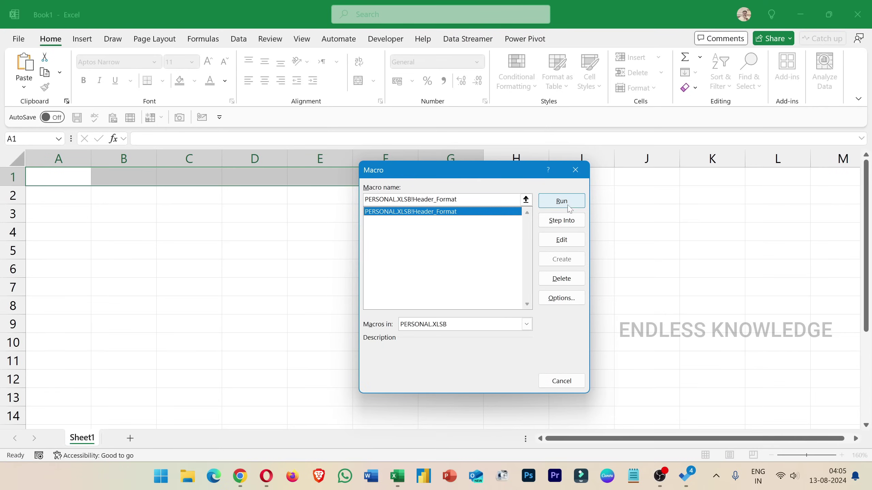
click(553, 202)
click(236, 238)
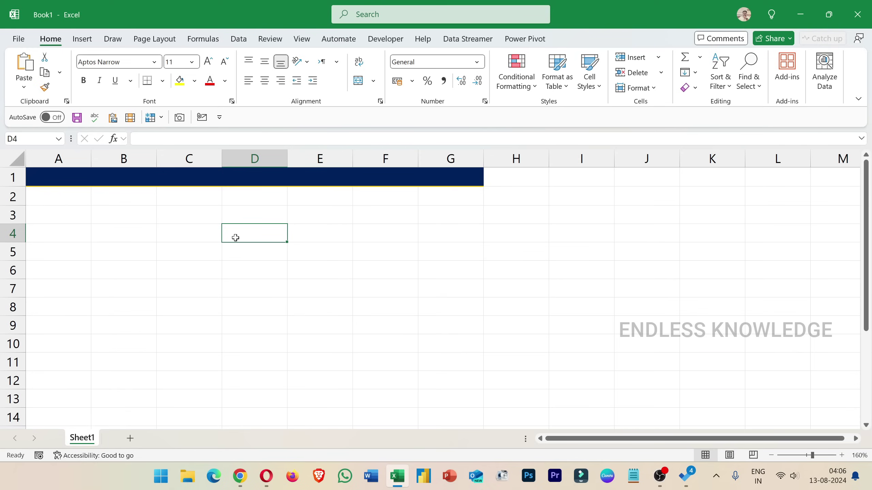
- Enter the formula =RANDBETWEEN(1,10) in cell C3
click(185, 198)
click(191, 210)
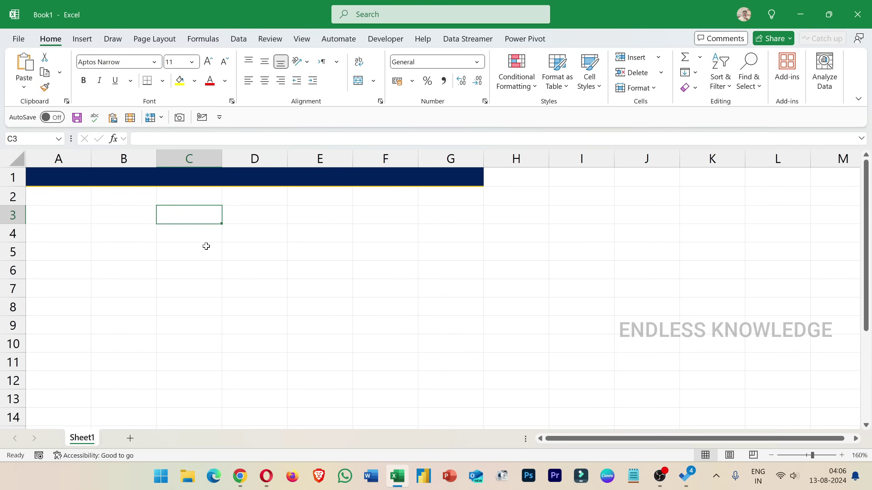
text(=randb)
key(Tab)
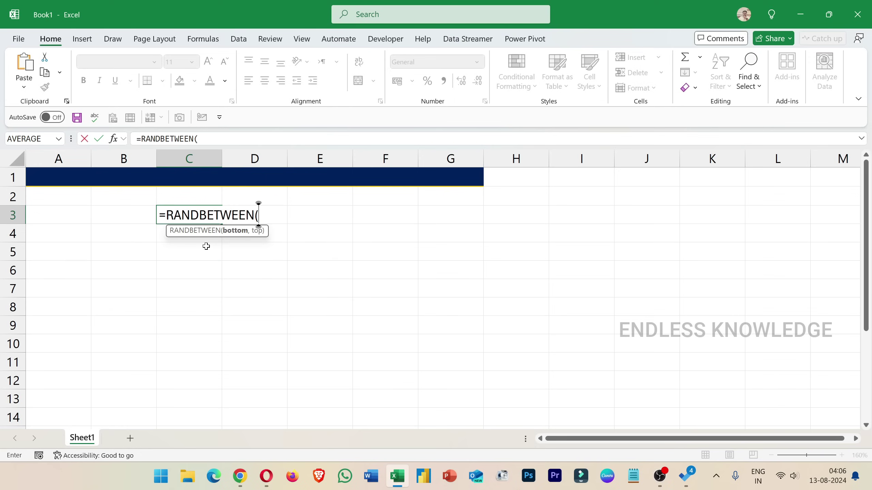
text(1,)
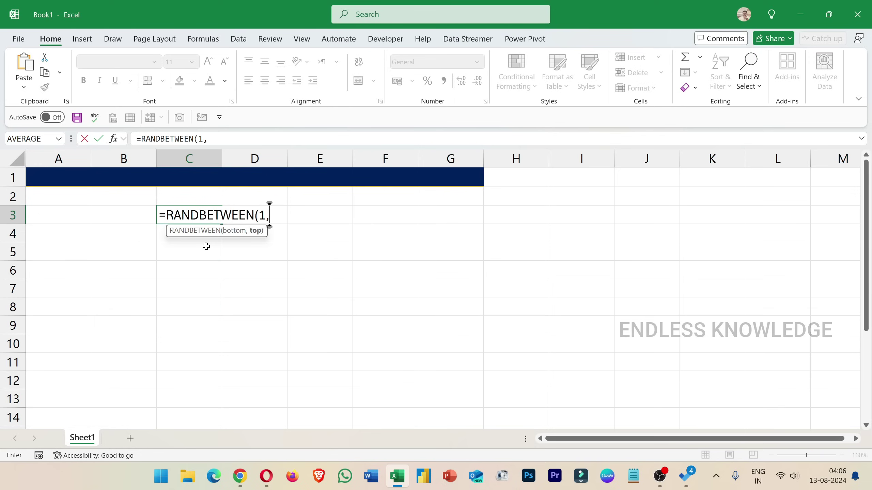
text(10)
key(Return)
- Fill the formula down to C18, paste C3:C18 back as values, and select the range
scroll(234, 245, down, 3)
click(158, 198)
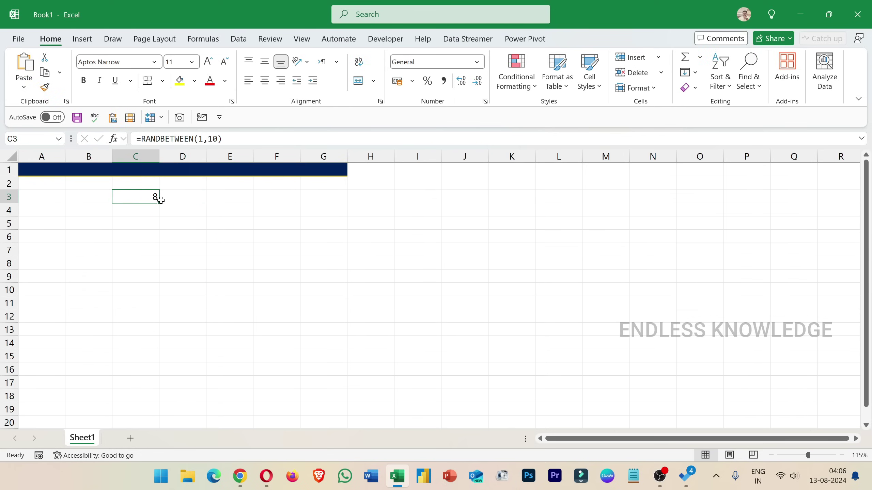
drag(159, 202, 160, 405)
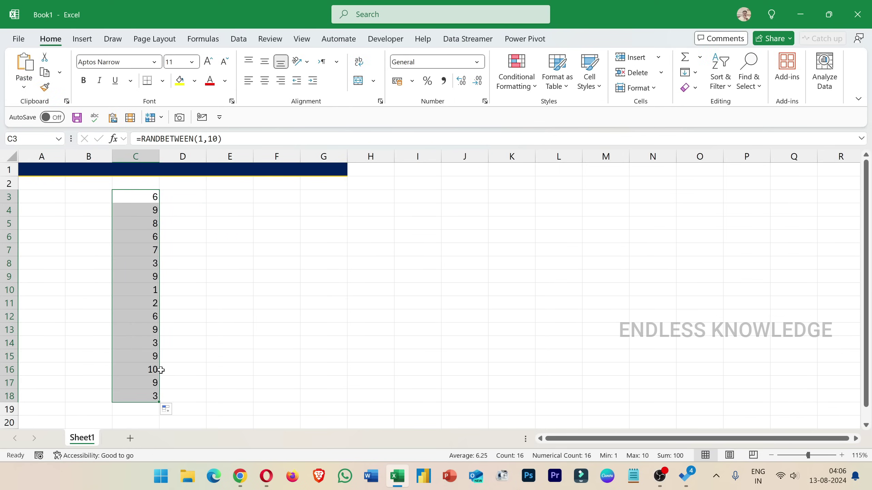
key(ctrl+c)
key(ctrl+shift+v)
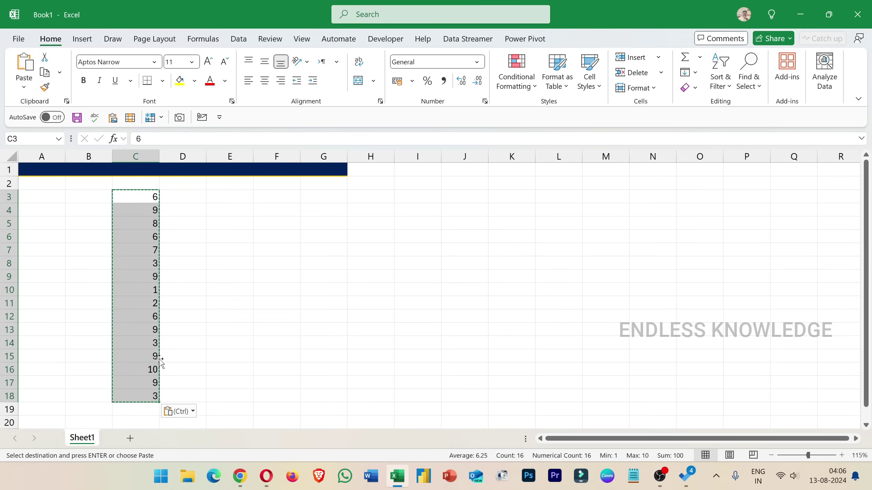
key(Escape)
click(147, 200)
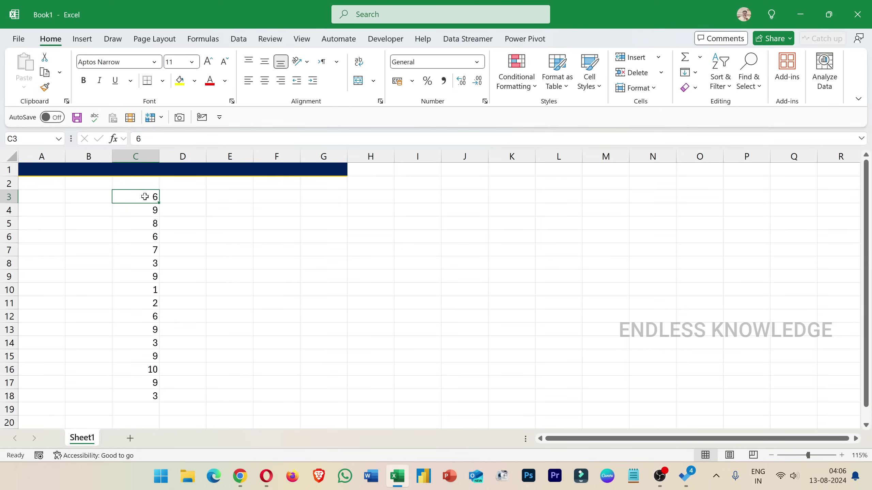
drag(144, 196, 142, 386)
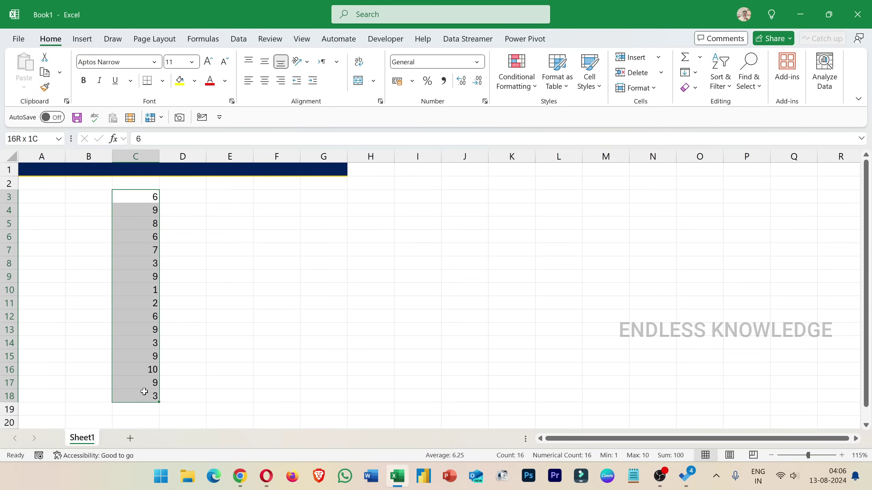
- Start recording a macro named HighlightDuplicate_values
click(40, 456)
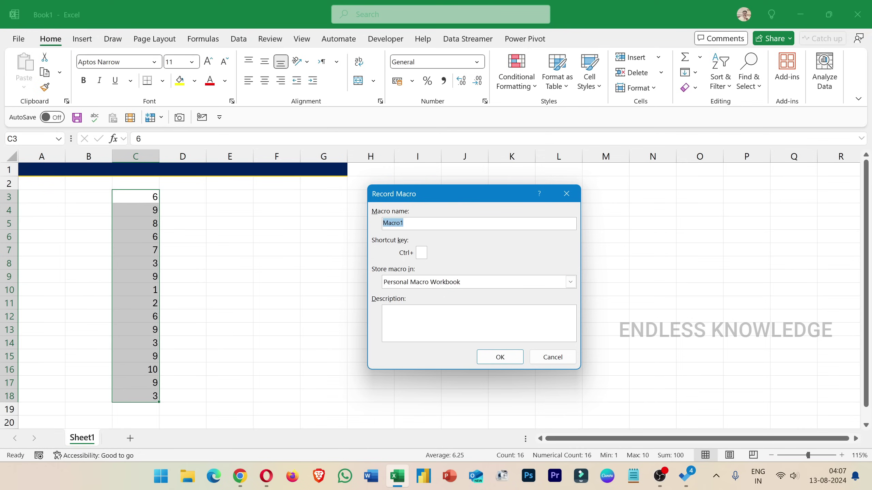
text(Highlight)
text(Duplicate_values)
click(484, 354)
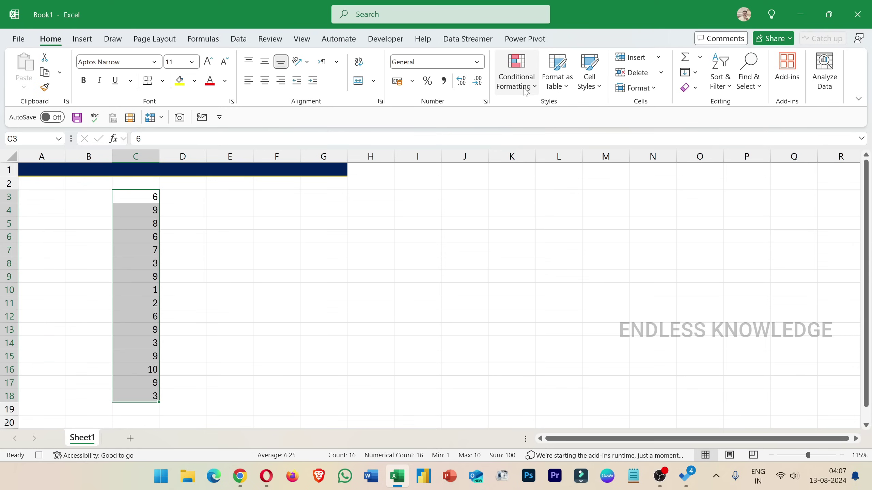
- Highlight column C's unique values with green fill and dark green text, then stop recording
click(517, 79)
mouse_move(559, 111)
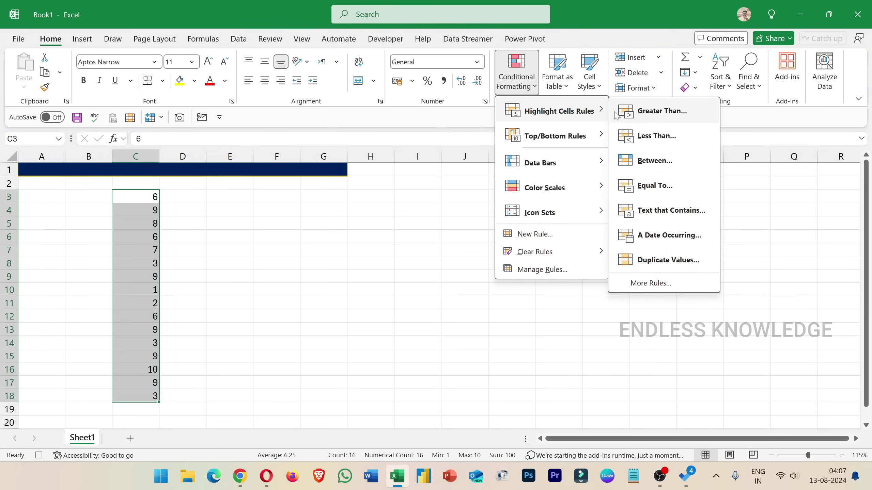
click(651, 260)
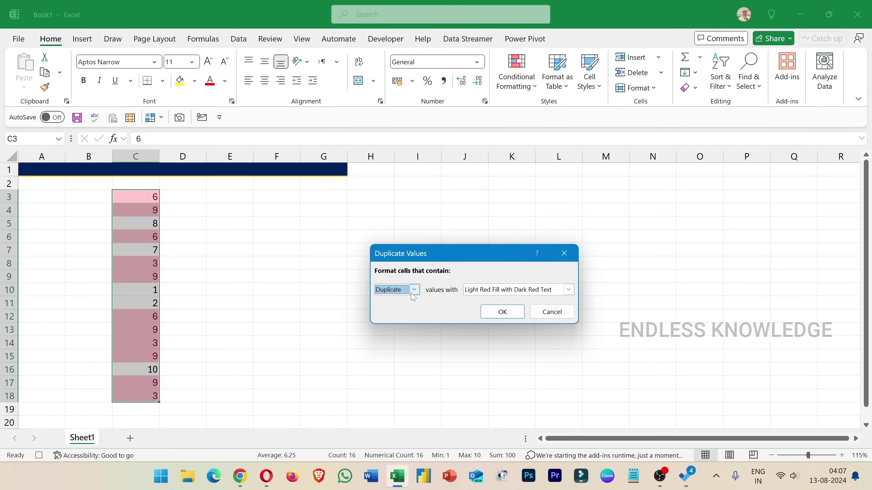
click(400, 291)
click(397, 309)
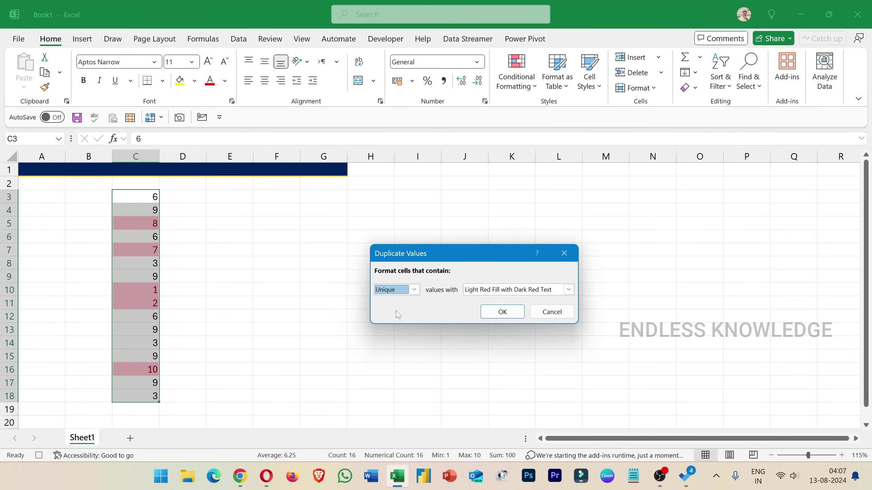
click(569, 289)
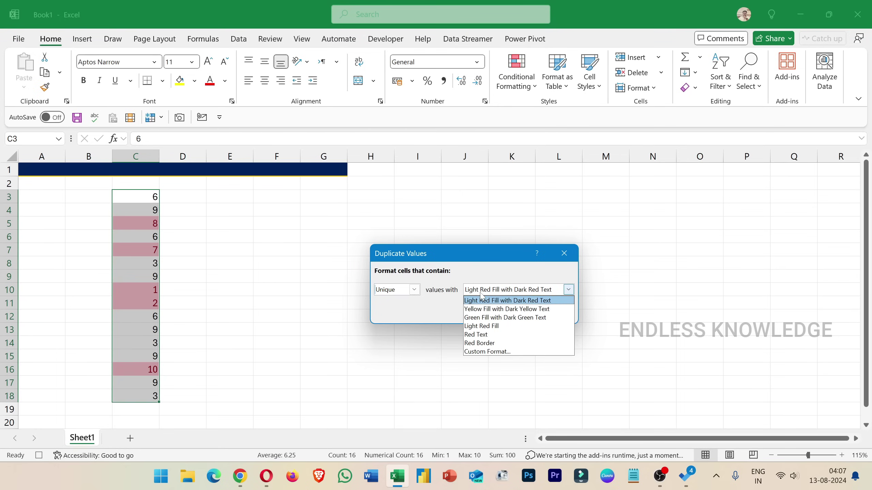
click(474, 318)
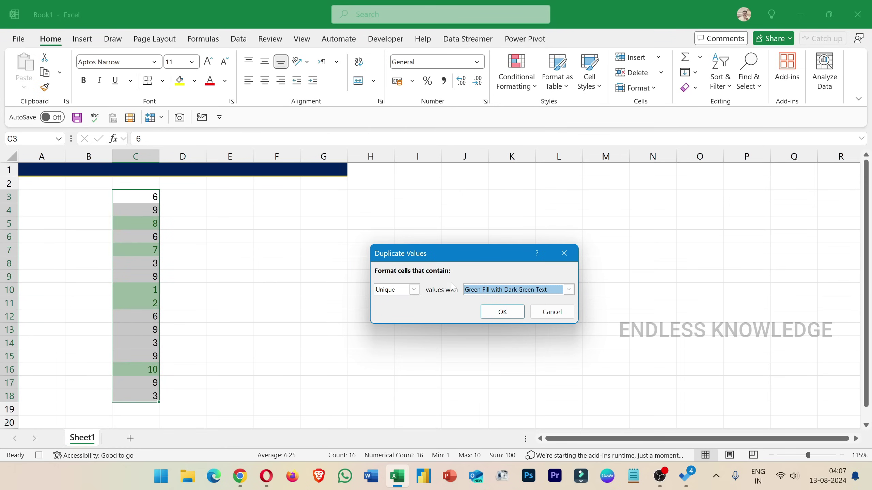
drag(446, 254, 299, 236)
click(355, 294)
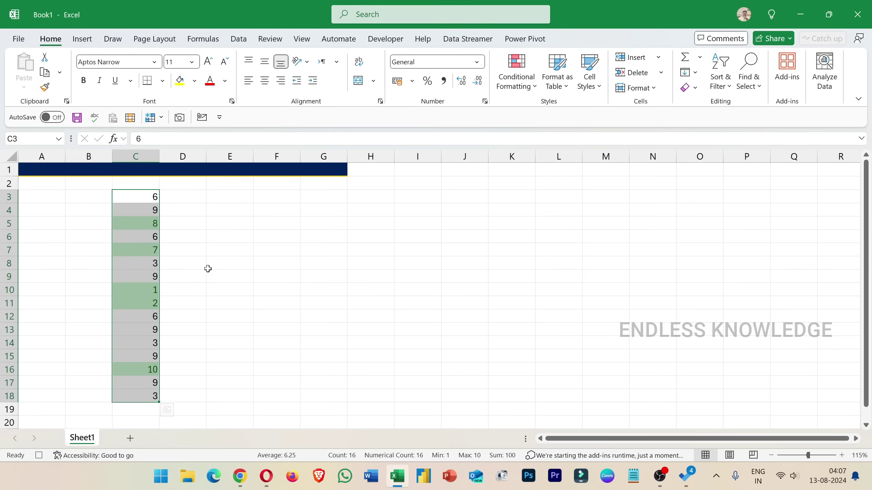
click(38, 456)
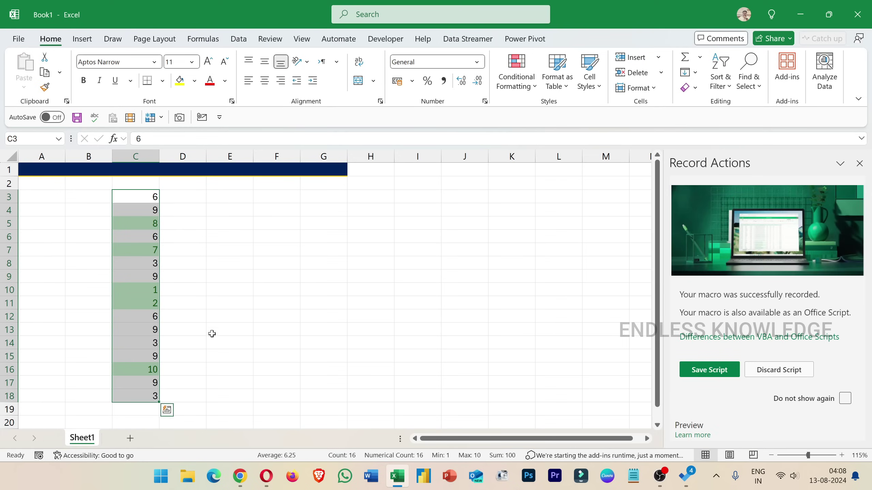
click(223, 201)
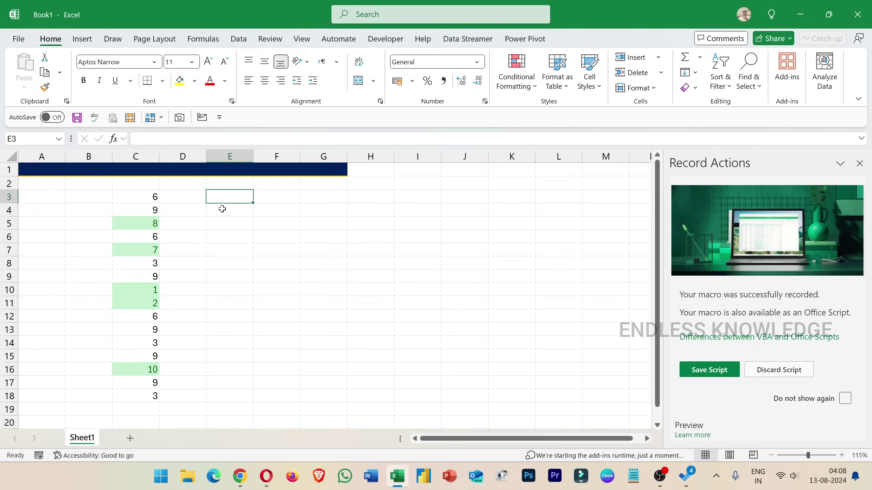
- Start recording a macro named Clear_all_formatting, stored in the Personal Macro Workbook
click(39, 456)
text(Clear_all_formatting)
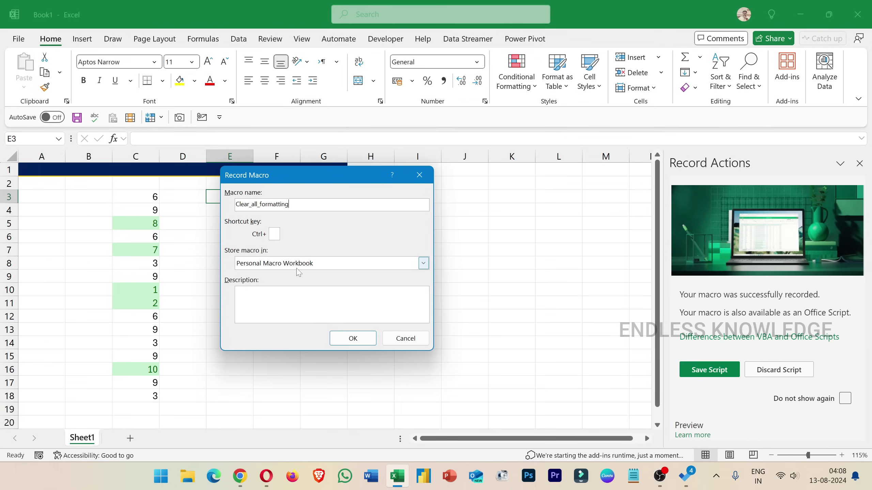
click(353, 339)
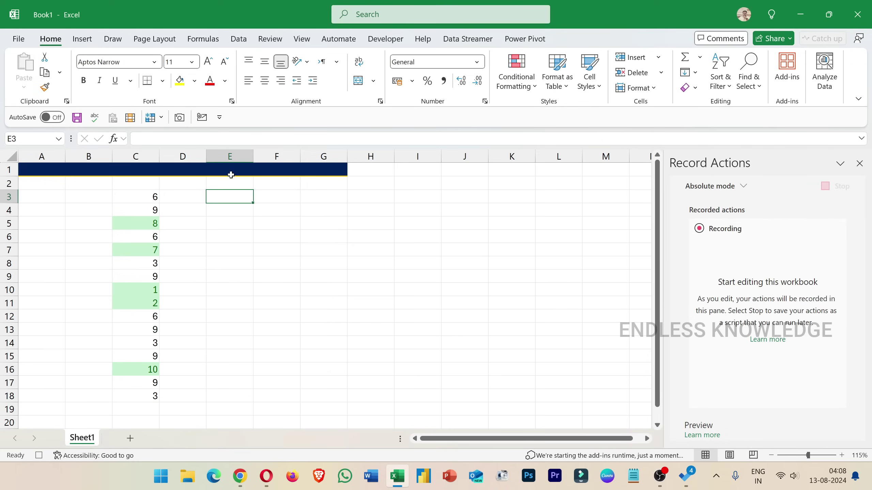
- Clear cell E3's formats, stop recording, and bring up the saved macros list
click(690, 88)
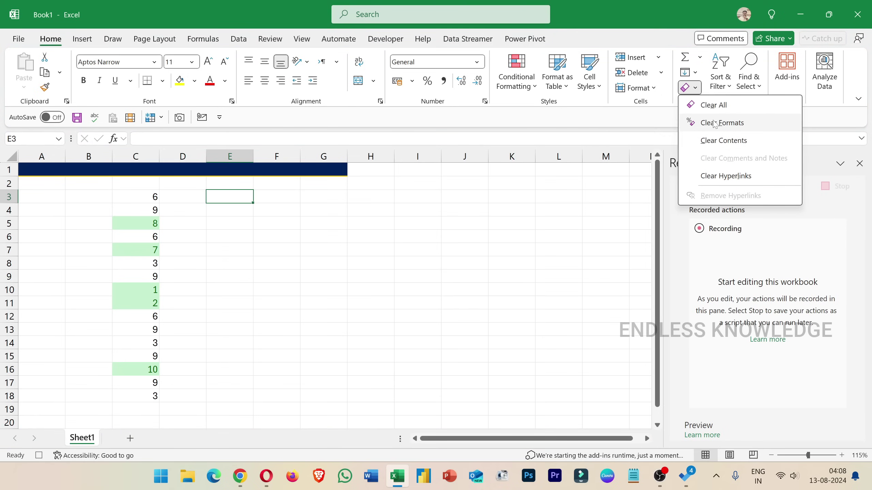
click(714, 123)
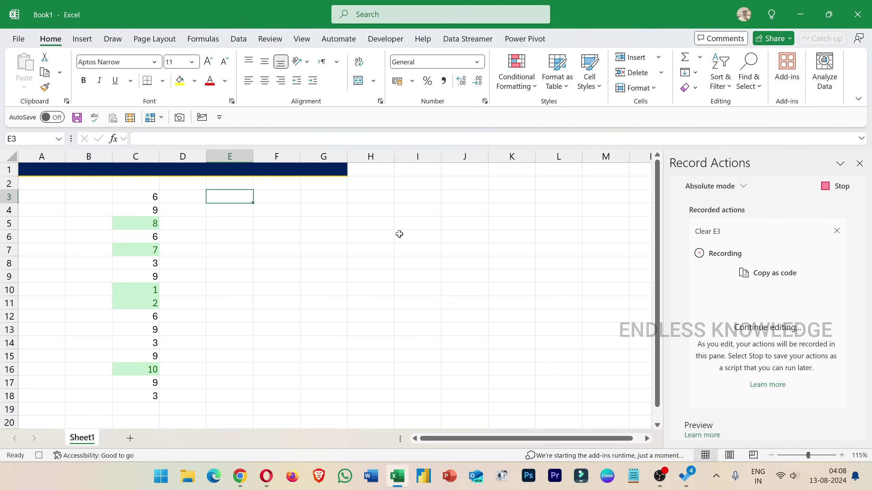
click(39, 457)
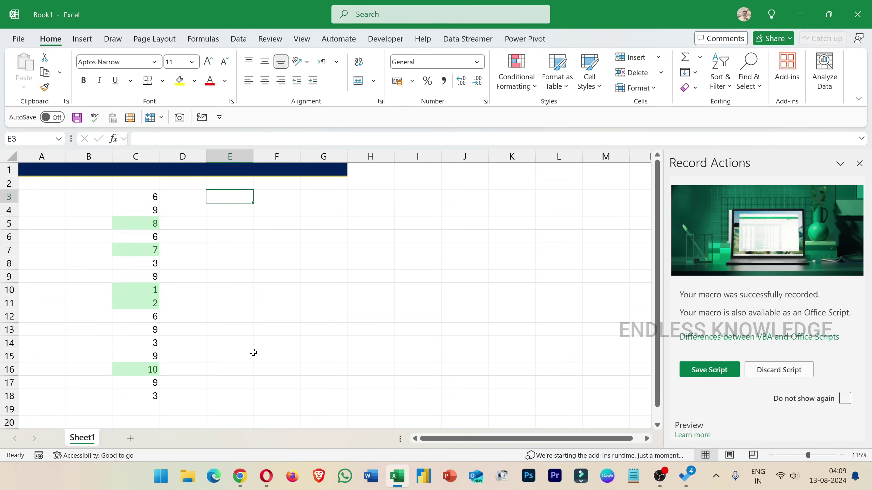
click(253, 354)
key(alt+F8)
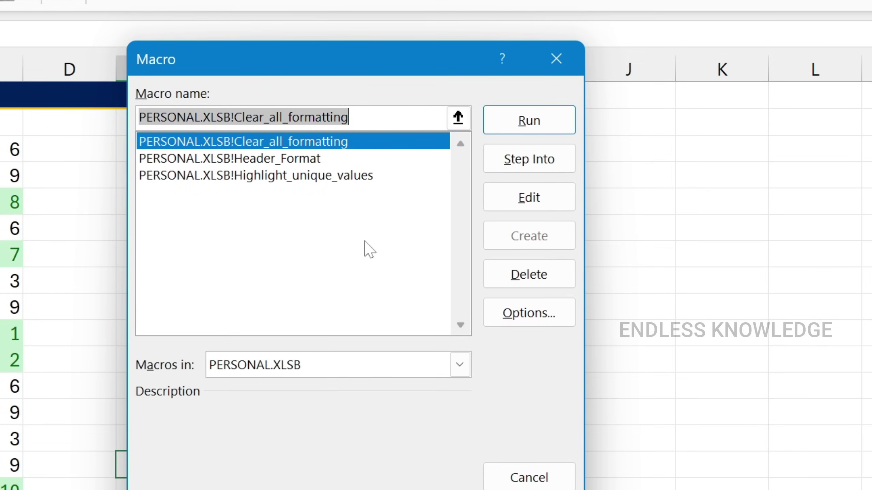
- Exit Excel, discarding Book1 but saving the Personal Macro Workbook changes
click(511, 479)
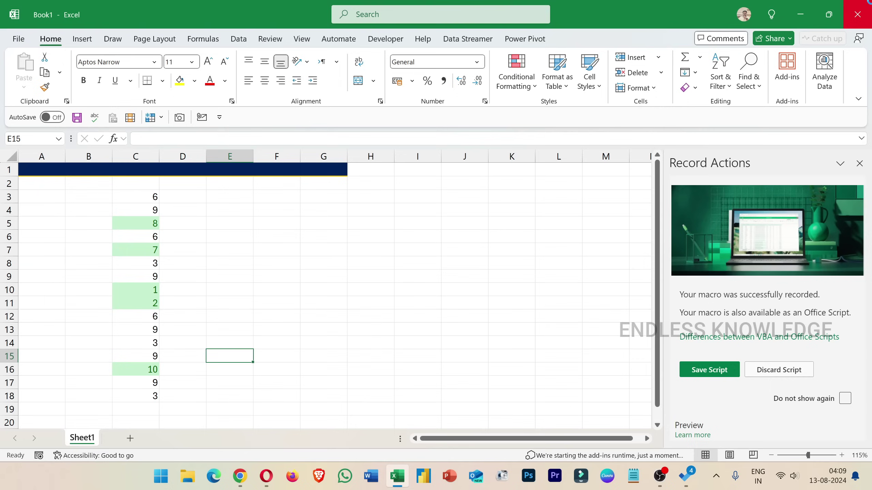
key(alt+F4)
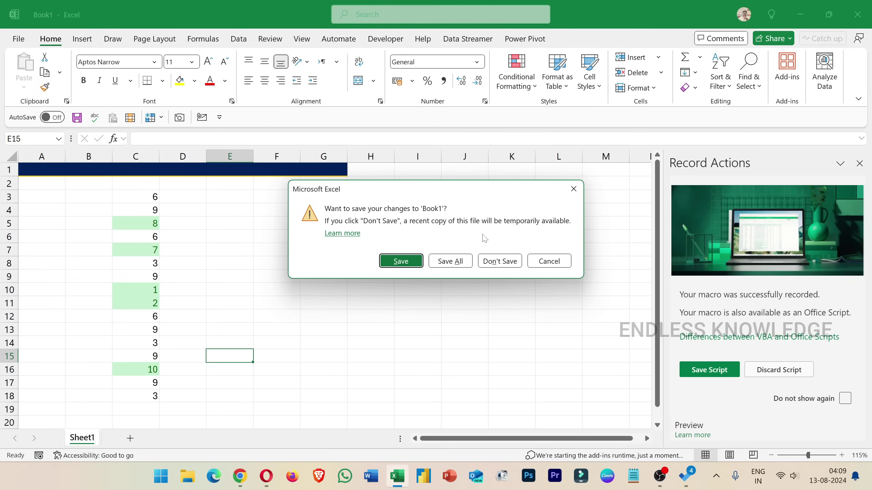
click(497, 261)
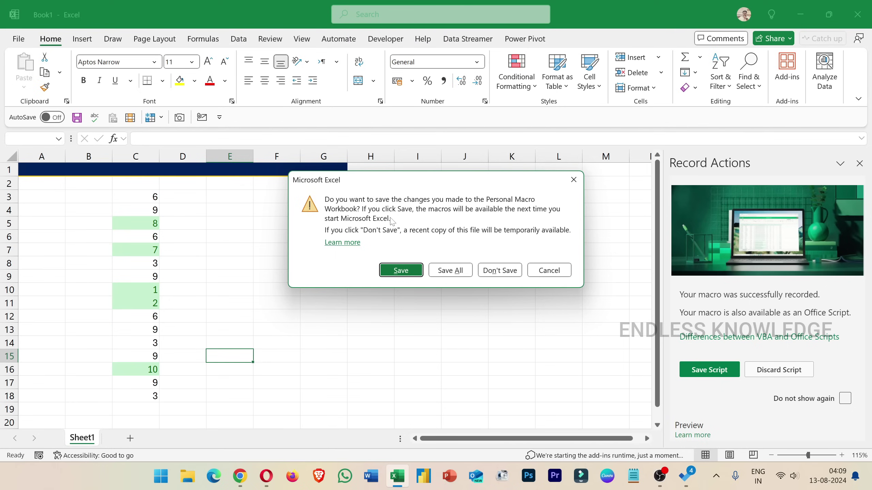
click(405, 270)
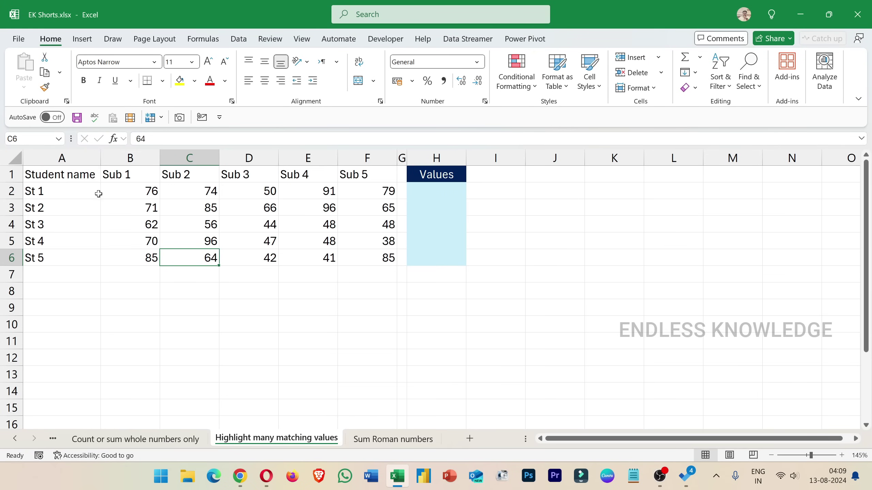
- Run Header_Format on the header row A1:F1 and student names A2:A6
drag(76, 175, 340, 173)
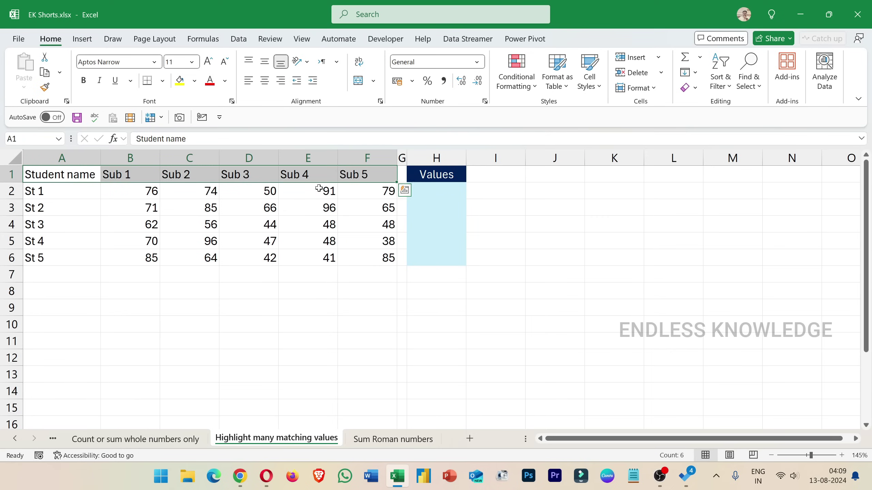
ctrl+drag(81, 192, 75, 259)
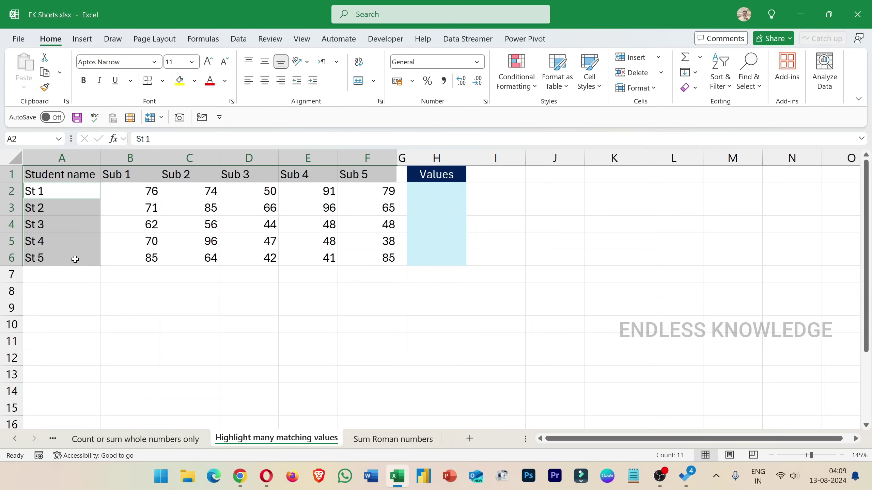
key(alt+F8)
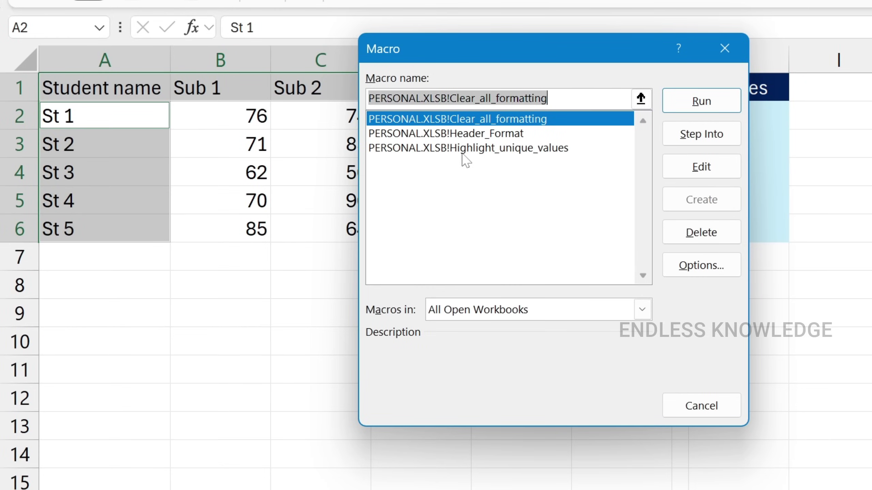
click(470, 133)
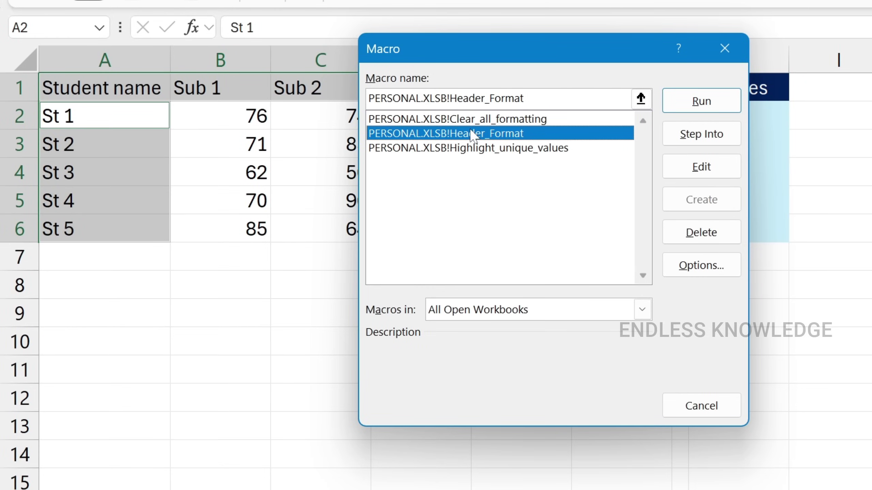
click(673, 105)
click(300, 156)
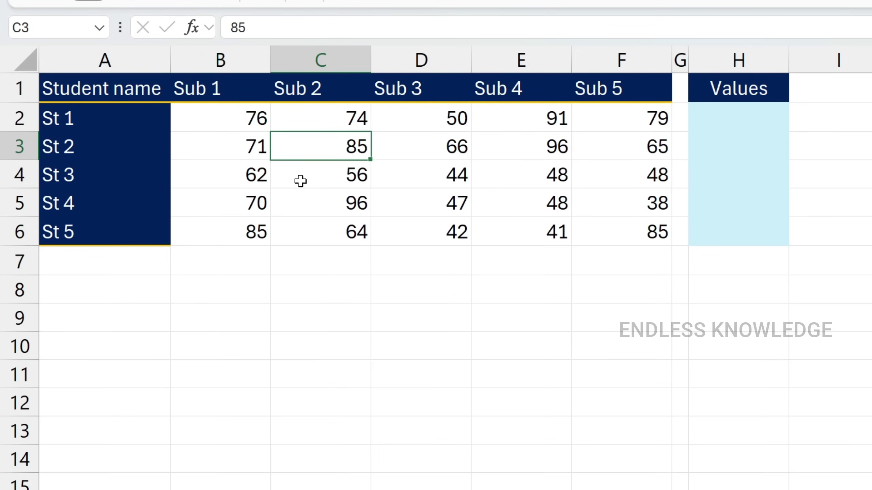
- Run Highlight_unique_values on the scores B2:F6, then select the whole table A1:F6
mouse_move(232, 117)
mouse_down()
mouse_move(551, 171)
mouse_move(602, 226)
mouse_up()
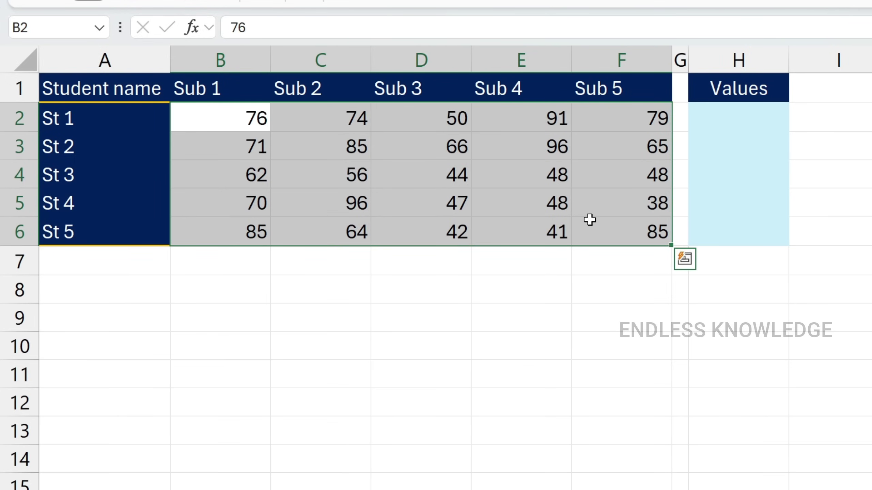
key(alt+F8)
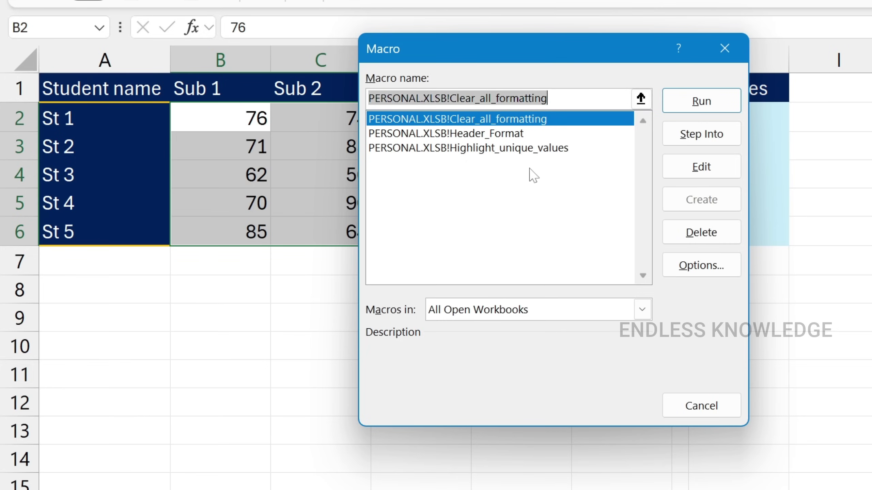
click(499, 148)
click(682, 103)
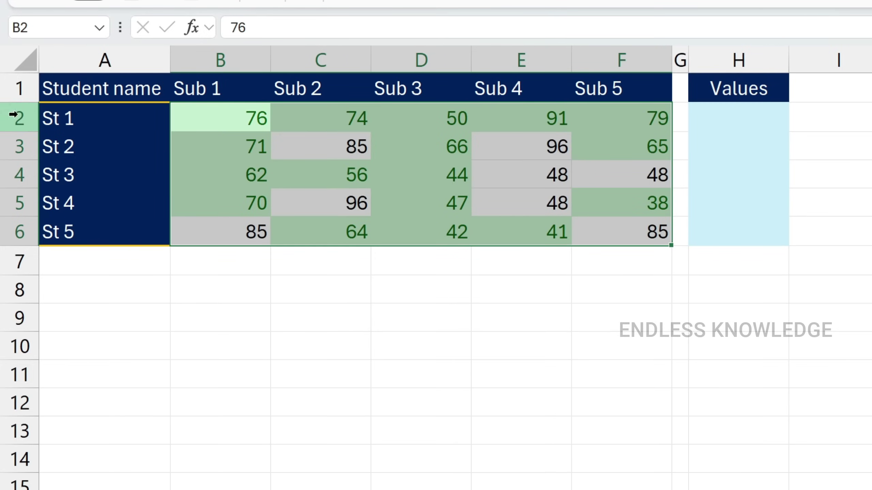
drag(68, 88, 612, 236)
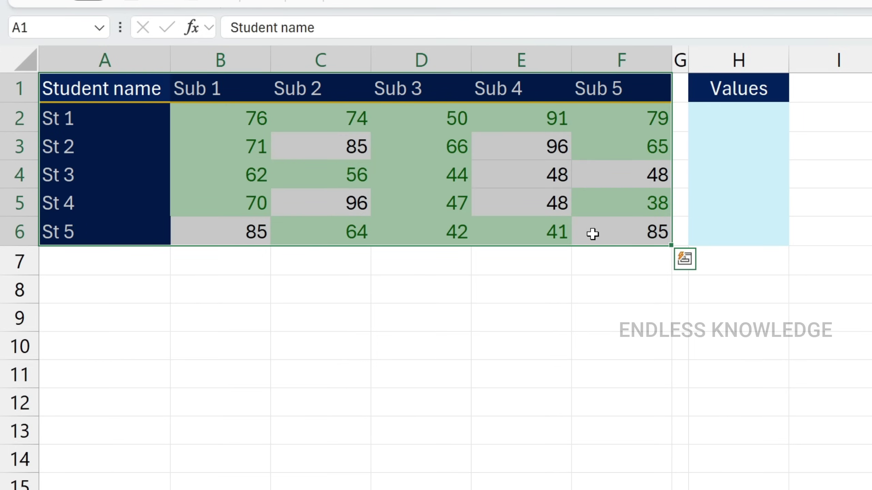
- Run PERSONAL.XLSB!Clear_all_formatting on A1:F6 to strip the table's navy and green formatting
key(alt+F8)
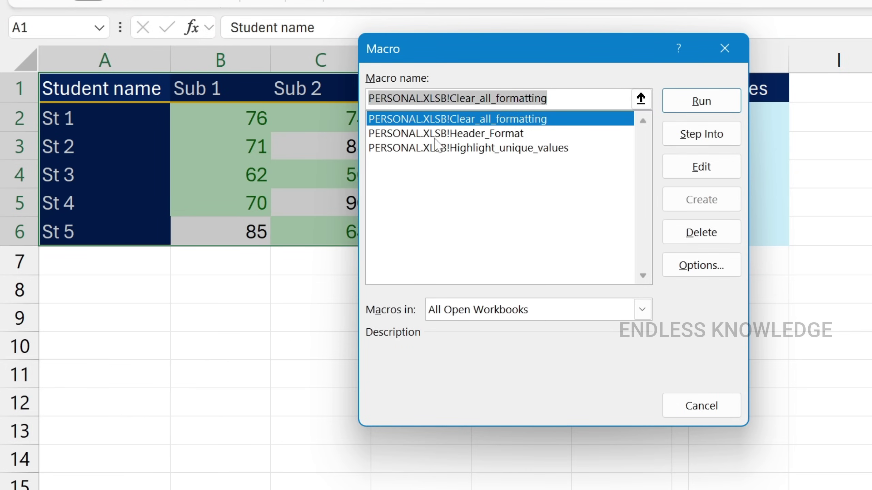
click(669, 108)
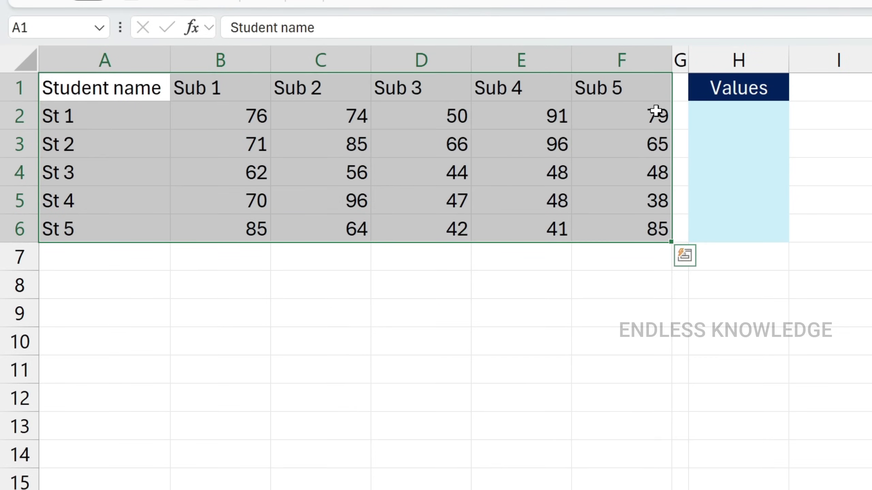
click(363, 135)
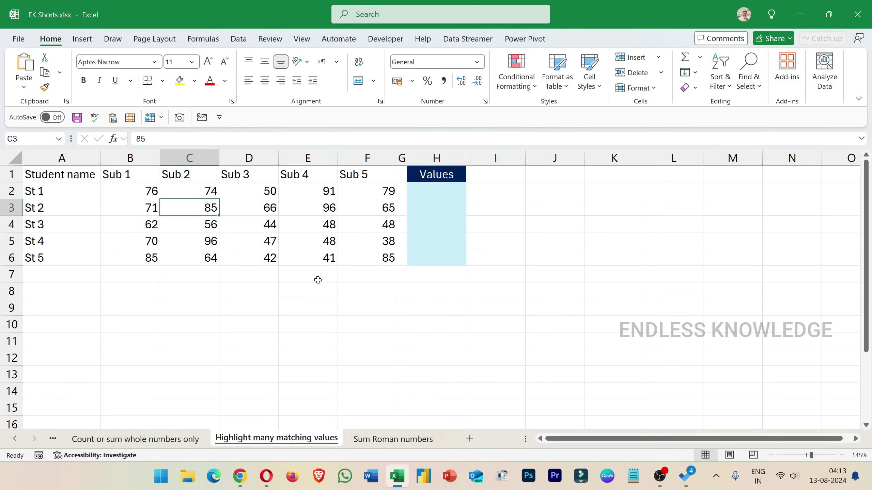
click(318, 280)
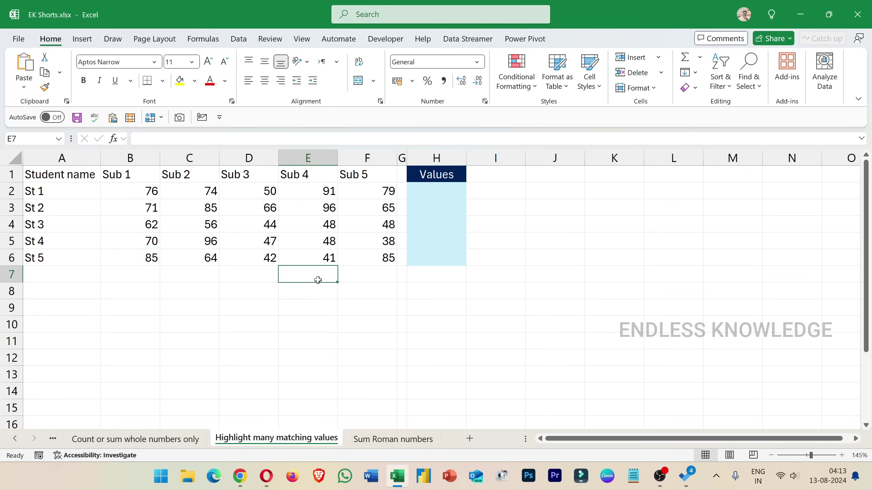
- Paste the ExportWorkbookToPDF code into a new PERSONAL.XLSB module and save the project
key(alt+F11)
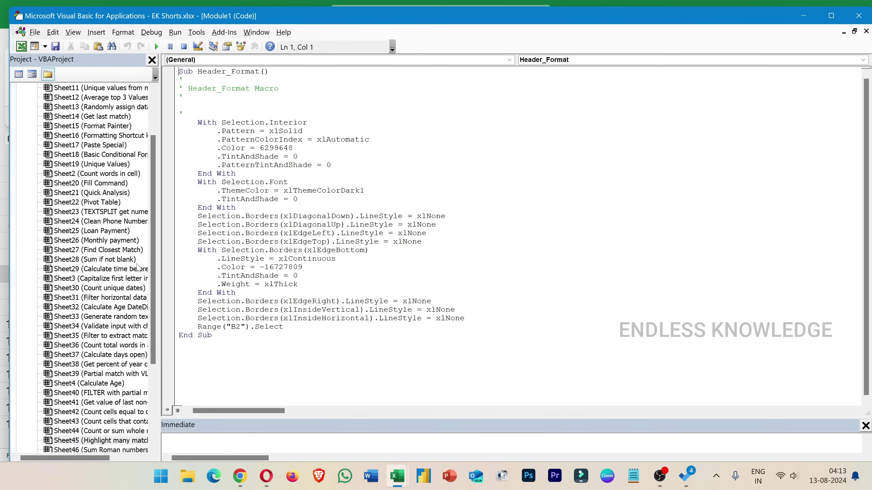
scroll(137, 267, down, 4)
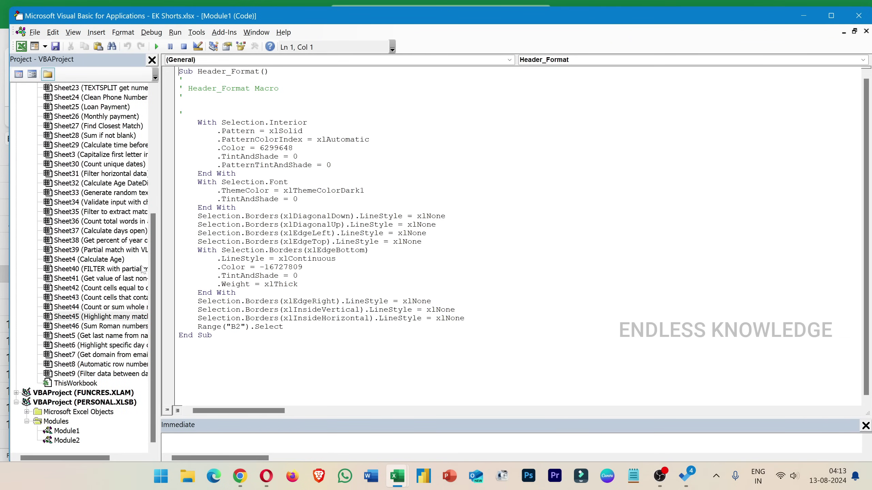
click(95, 403)
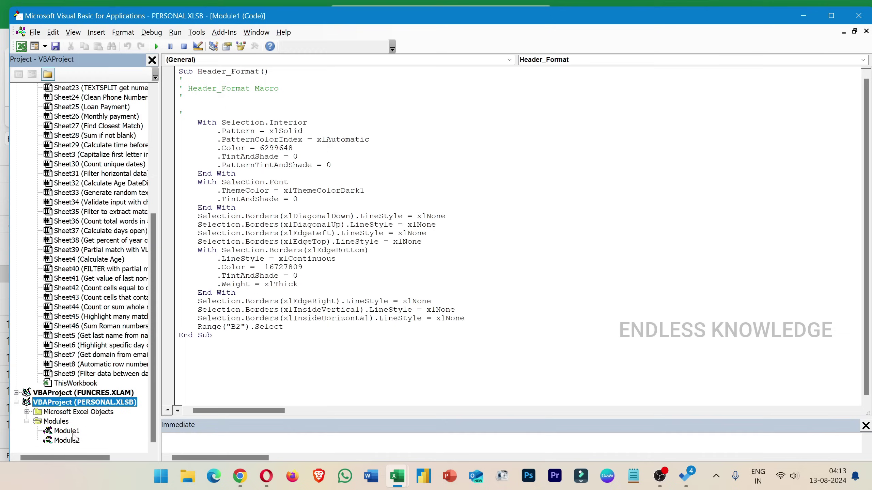
click(63, 421)
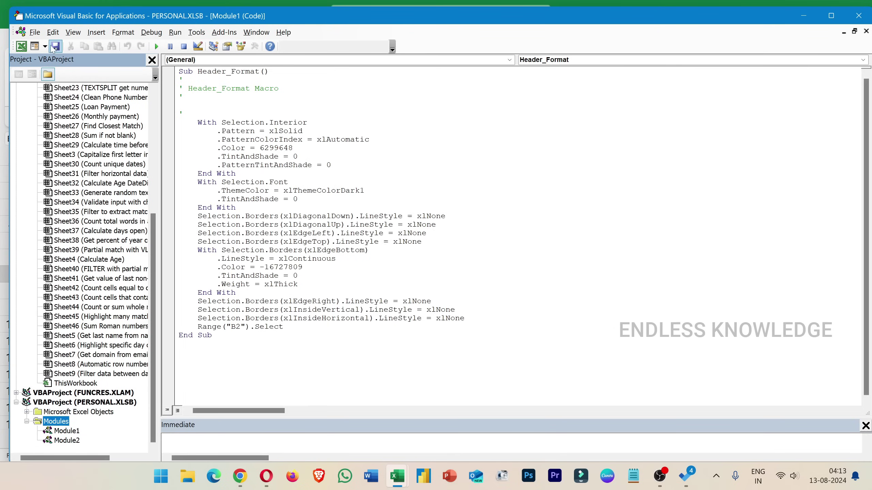
click(96, 32)
click(102, 72)
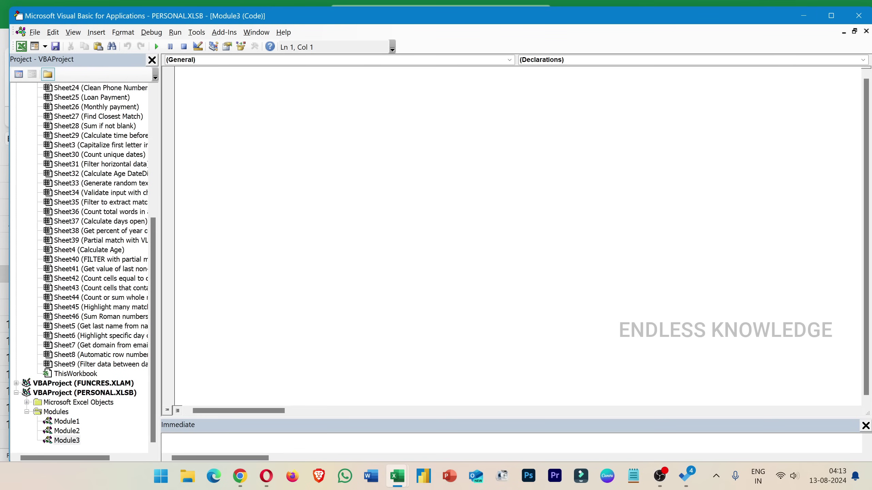
text(Sub ExportWorkbookToPDF()     Dim FilePath As String     Dim FileName As String     Dim FullPath As String      ' Set the file name (you can customize this)     FileName = "ExportedWorkbook.pdf"      ' Set the folder path     FilePath = "E:\"      ' Combine the folder path and file name     FullPath = FilePath & FileName      ' Export the active workbook as a PDF     ActiveWorkbook.ExportAsFixedFormat Type:=xlTypePDF, FileName:=FullPath, _         Quality:=xlQualityStandard, IncludeDocProperties:=True, _         IgnorePrintAreas:=False, OpenAfterPublish:=False      ' Confirmation message     MsgBox "Workbook has been exported as PDF to " & FullPath, vbInformation End Sub)
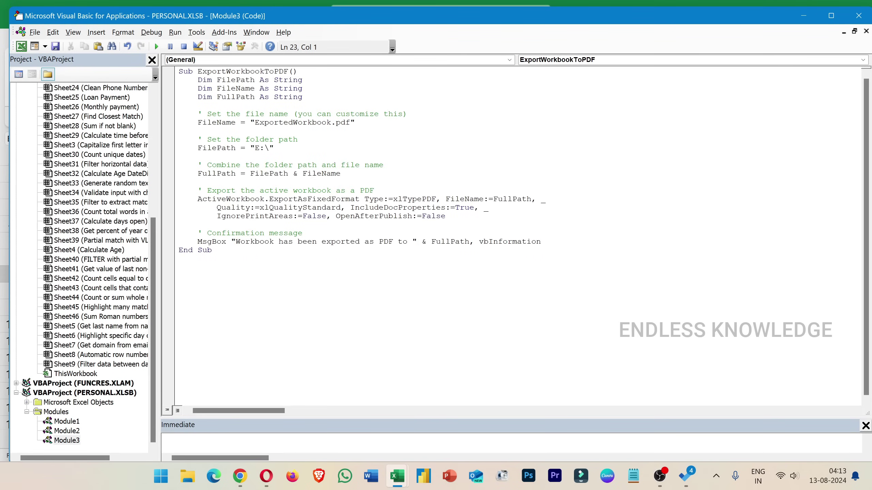
click(56, 46)
click(859, 15)
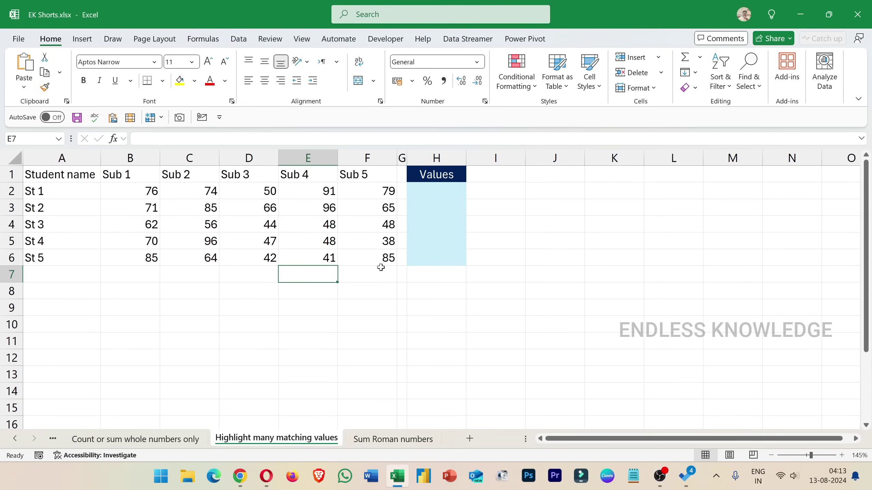
- Close EK Shorts without saving and relaunch Excel with a blank workbook
click(857, 14)
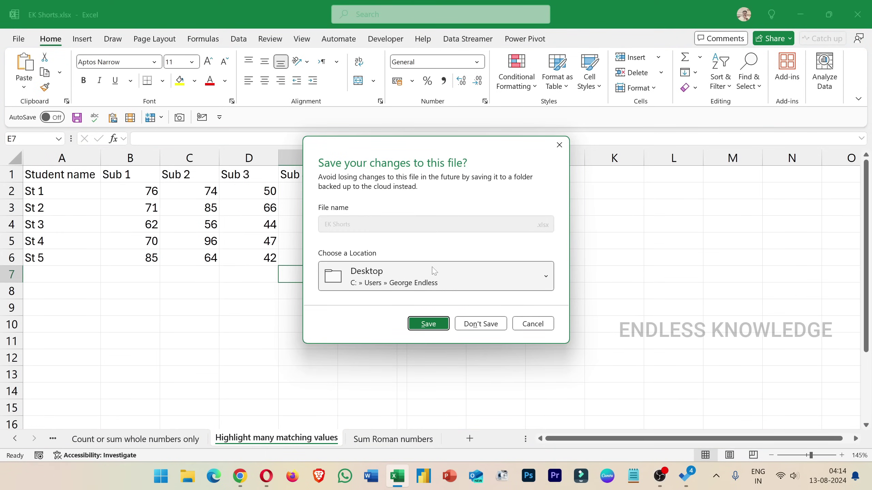
click(480, 323)
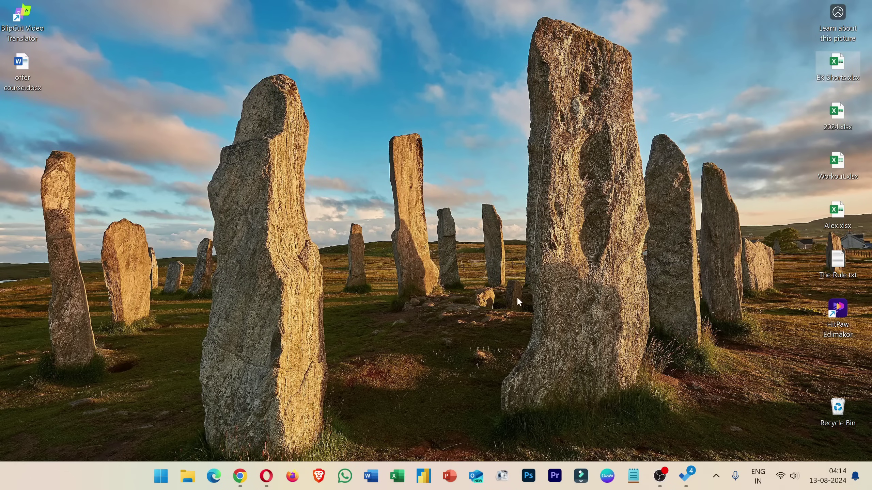
click(397, 478)
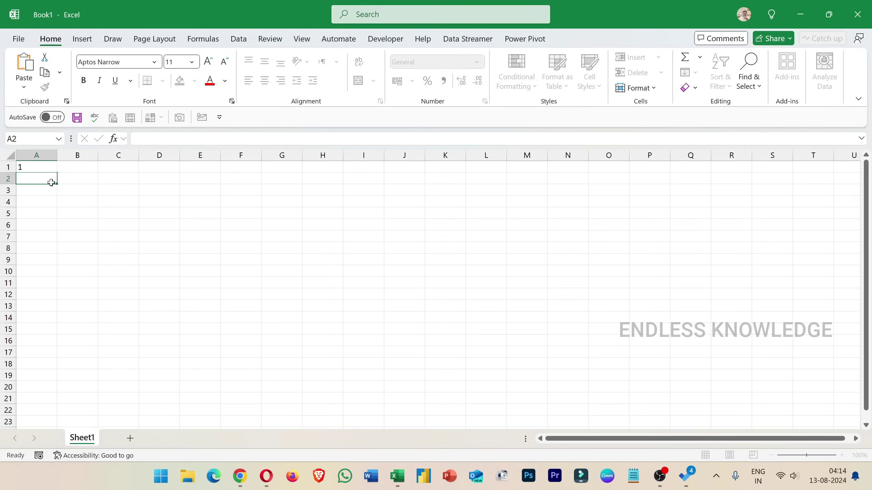
- Fill A1:E16 with 1s and bring up the macro list
click(48, 167)
mouse_move(58, 174)
mouse_down()
mouse_move(220, 177)
mouse_move(220, 343)
mouse_up()
click(189, 246)
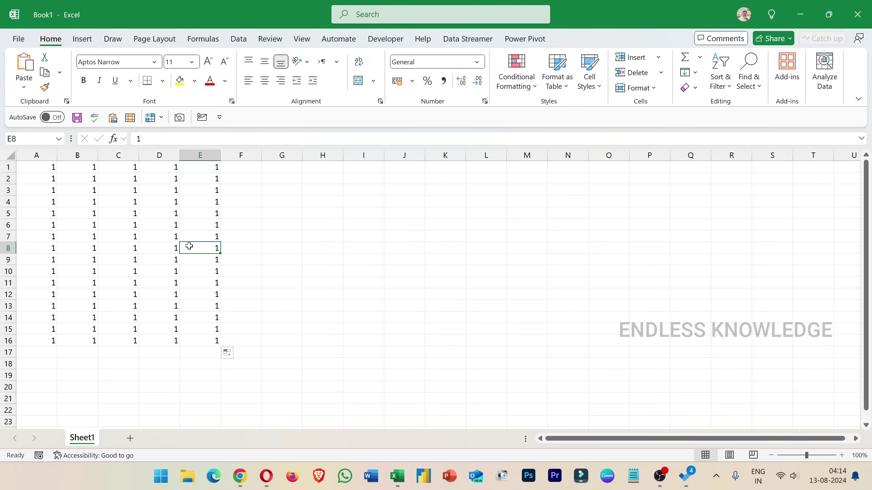
key(alt+F8)
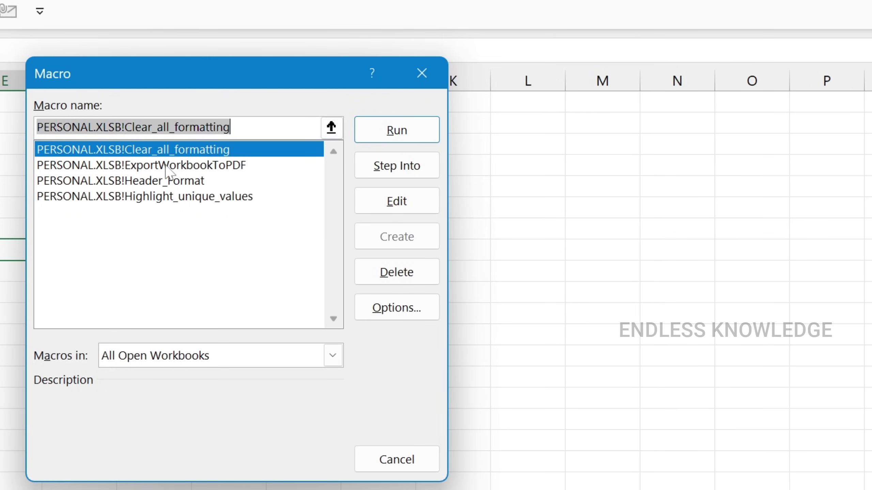
- Run ExportWorkbookToPDF to export the workbook to E:\ExportedWorkbook.pdf, then open File Explorer
click(166, 168)
drag(189, 79, 298, 82)
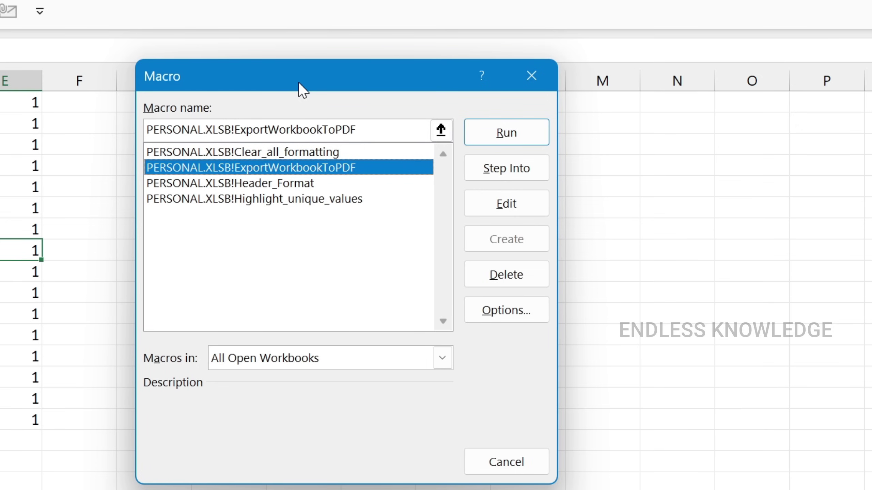
click(472, 138)
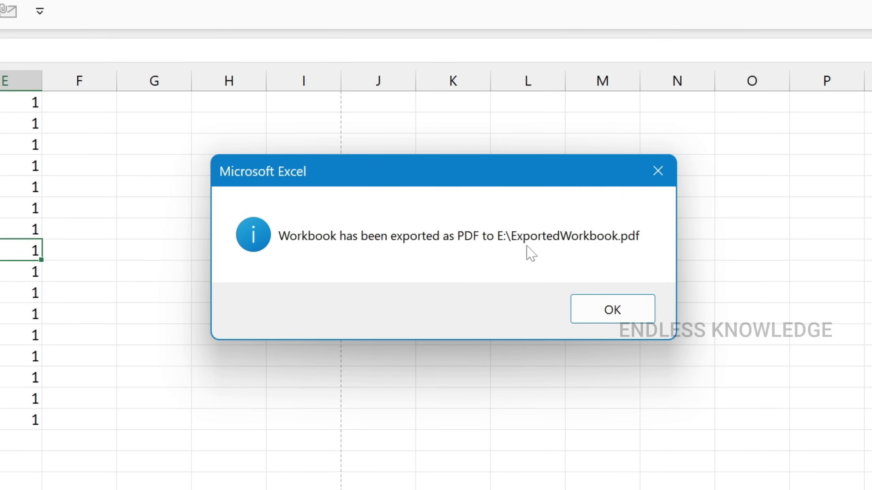
click(610, 308)
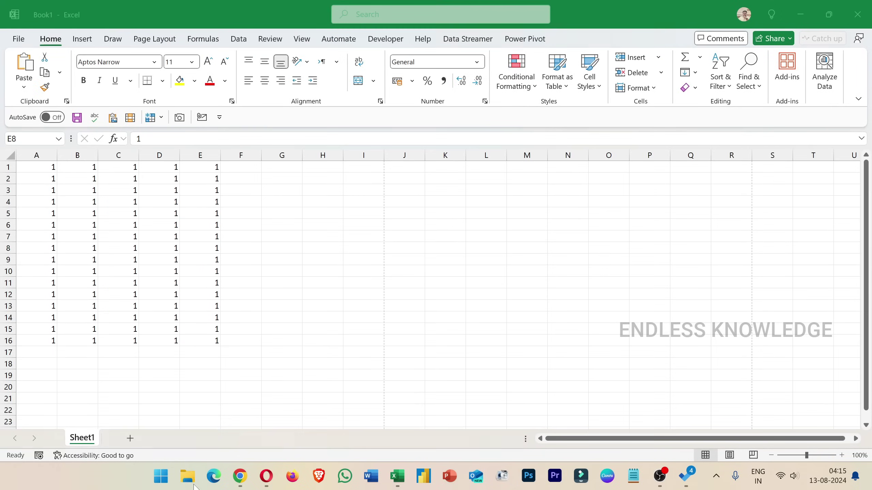
click(194, 485)
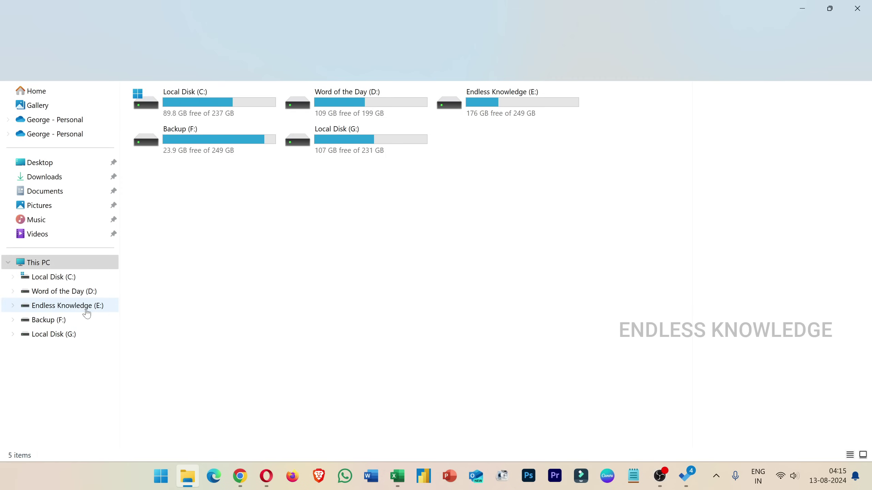
- Find ExportedWorkbook.pdf on the Endless Knowledge (E:) drive, then switch back to Book1
click(77, 309)
click(310, 194)
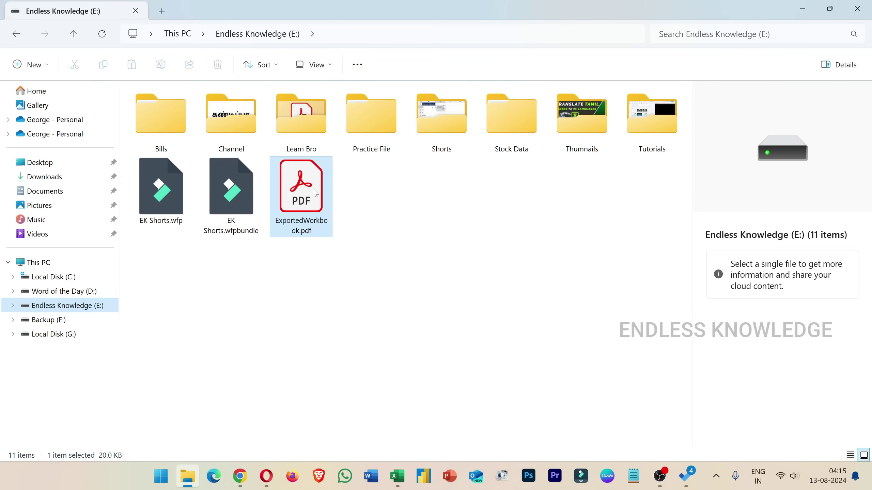
key(alt+Tab)
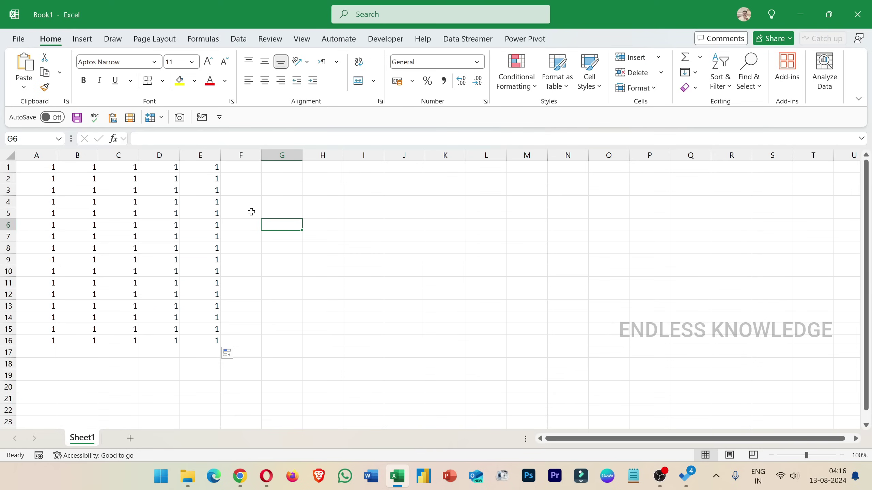
- Close Book1 without saving and close File Explorer
click(857, 14)
click(479, 301)
click(870, 464)
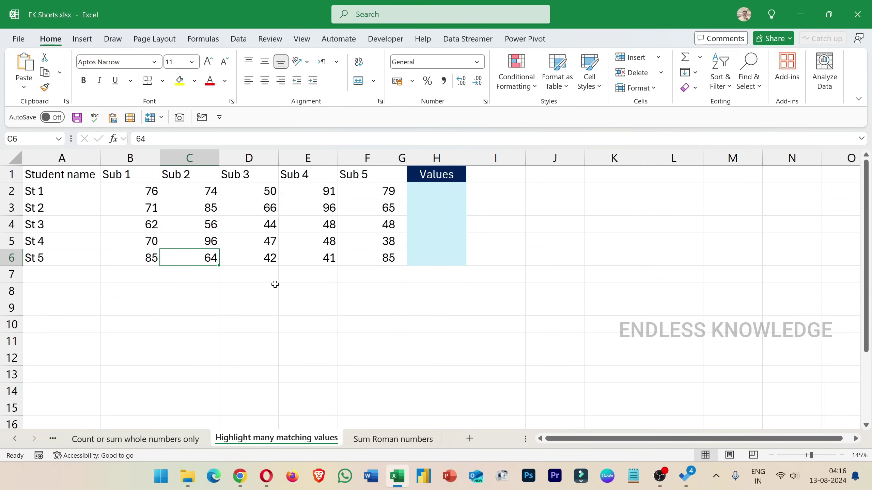
- Reopen EK Shorts.xlsx and confirm the PERSONAL.XLSB macros are still listed
click(275, 284)
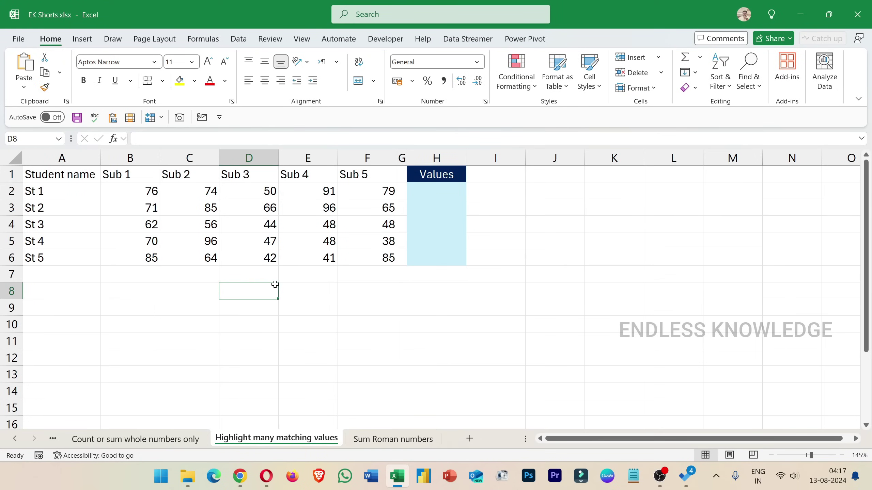
key(alt+F8)
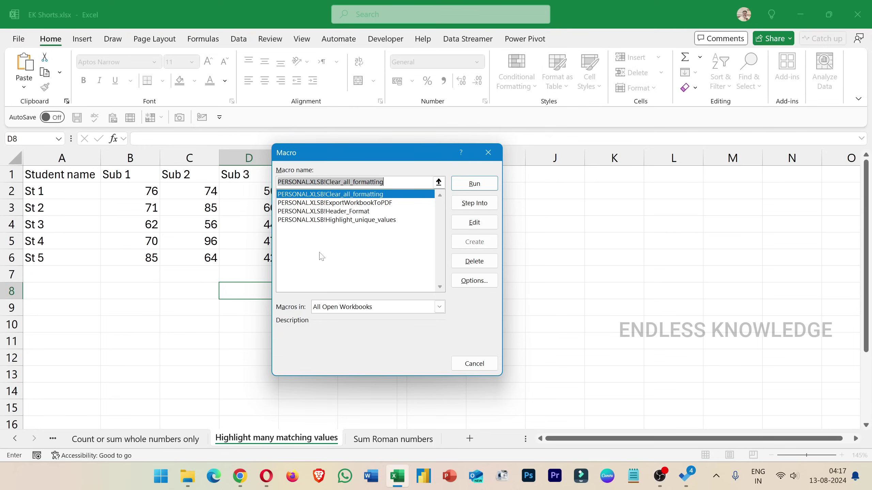
click(475, 364)
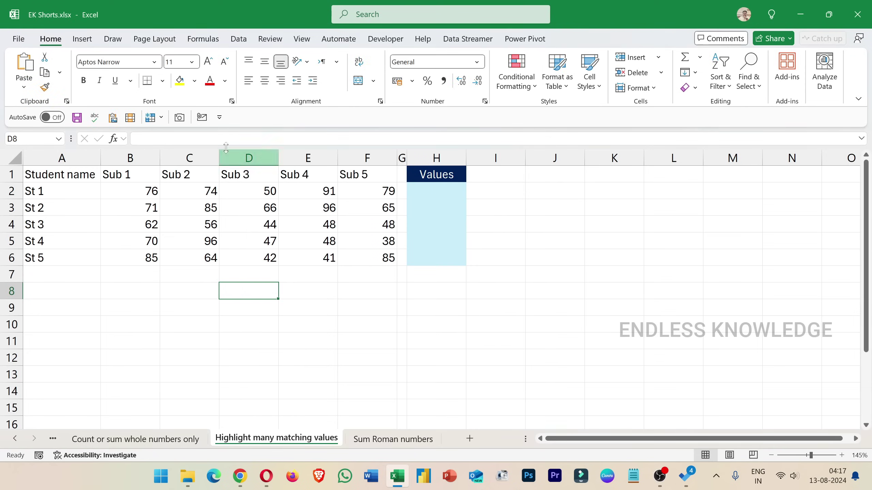
click(82, 39)
click(63, 40)
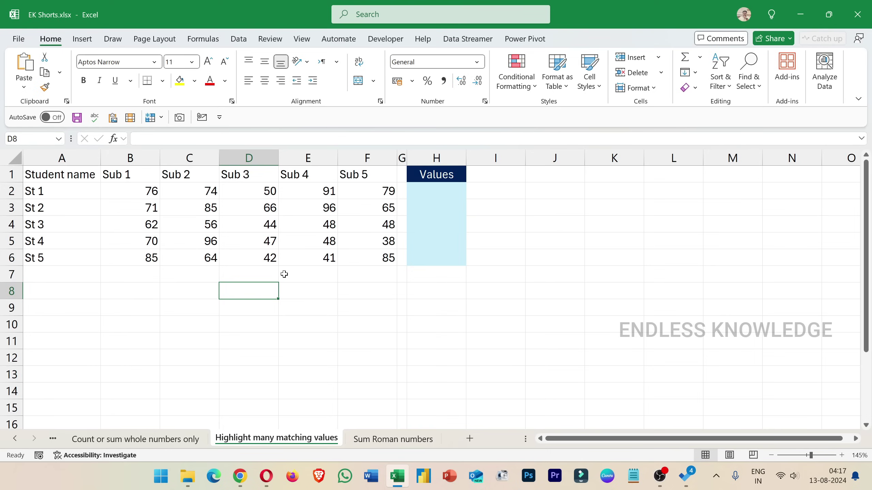
- In Customize Ribbon, add a New Tab with a New Group right after Home
right_click(348, 103)
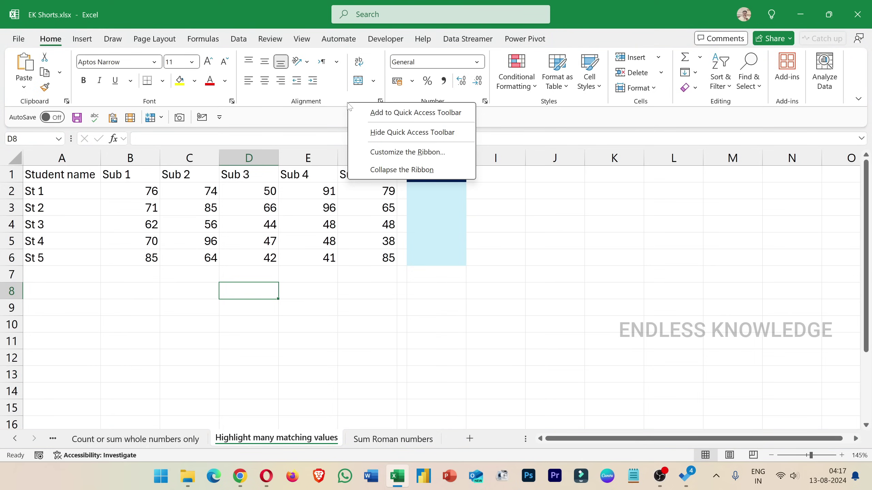
click(392, 153)
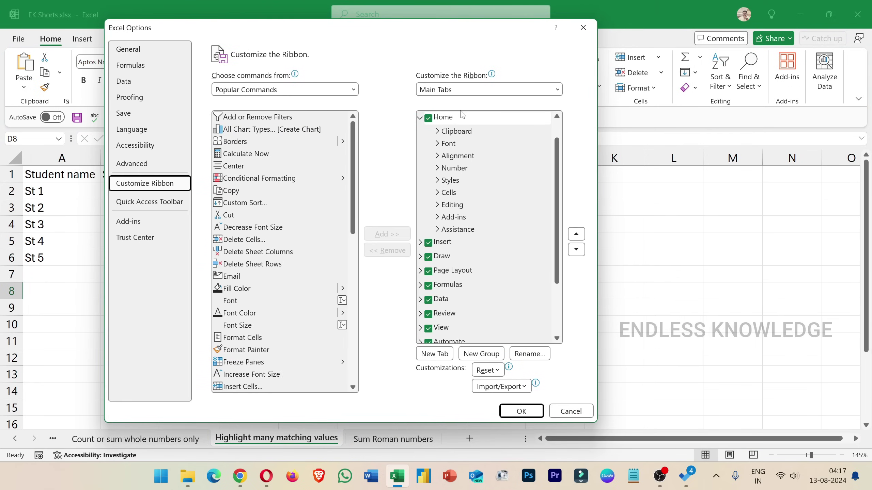
click(420, 119)
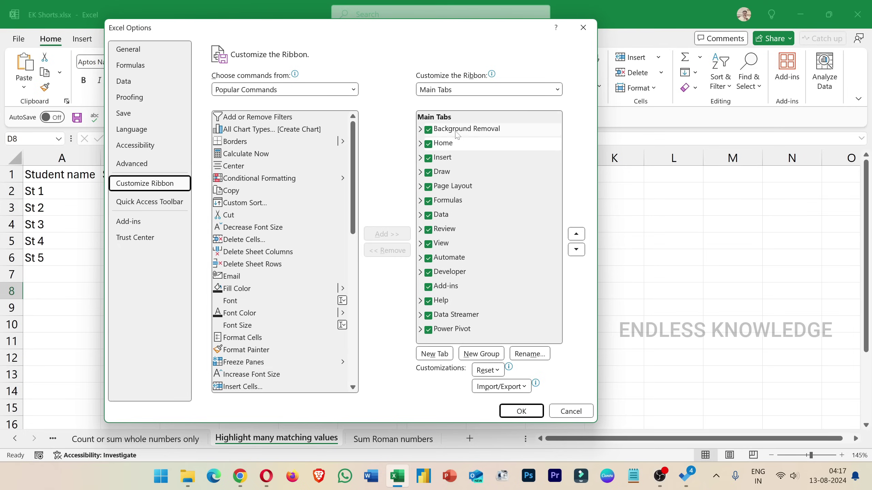
click(456, 148)
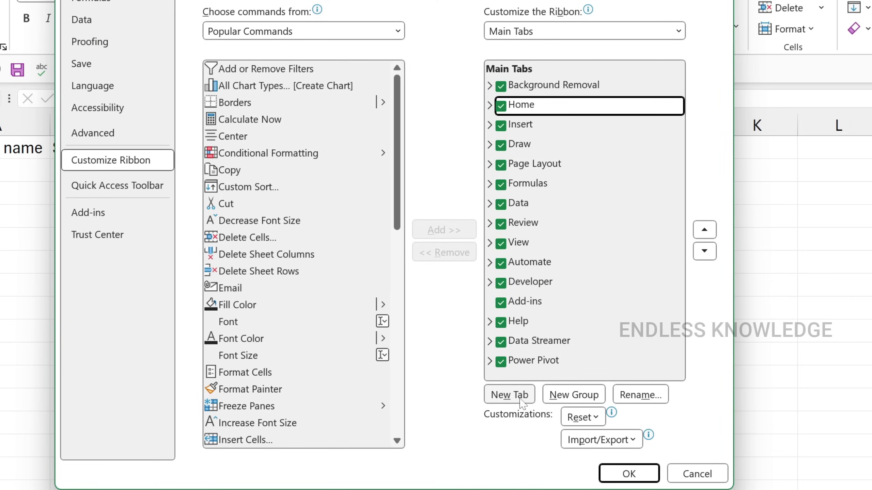
click(511, 395)
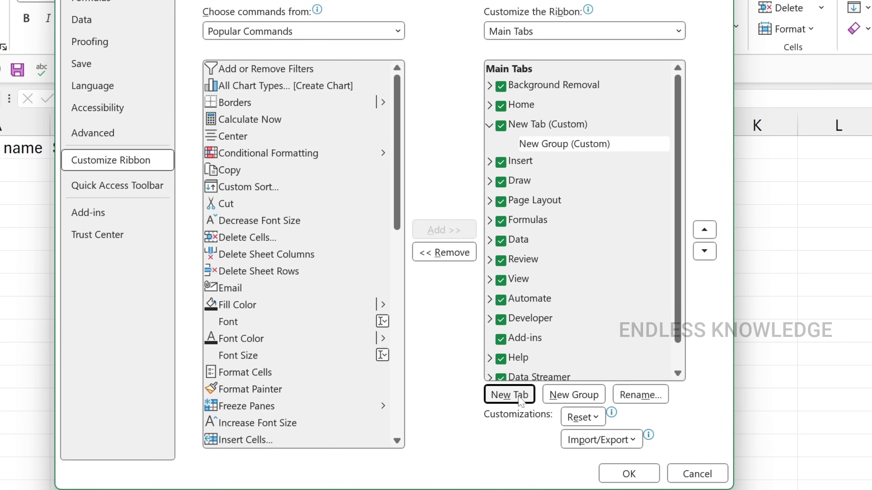
click(548, 129)
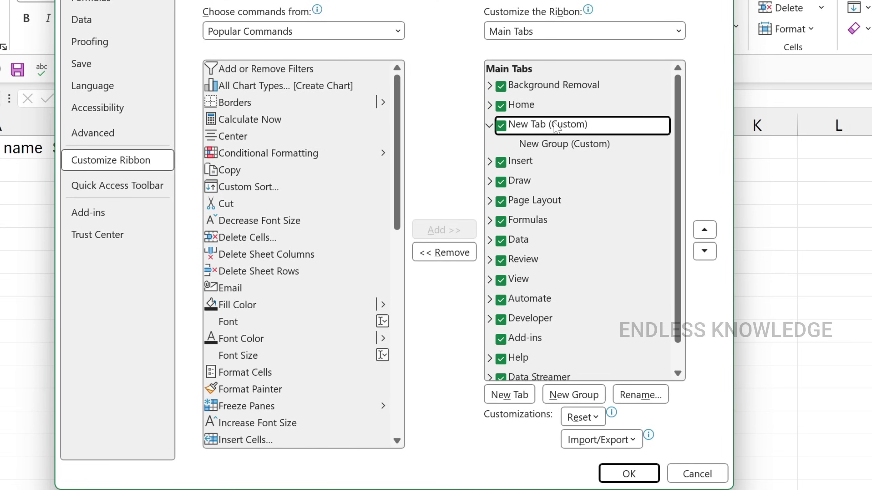
right_click(555, 127)
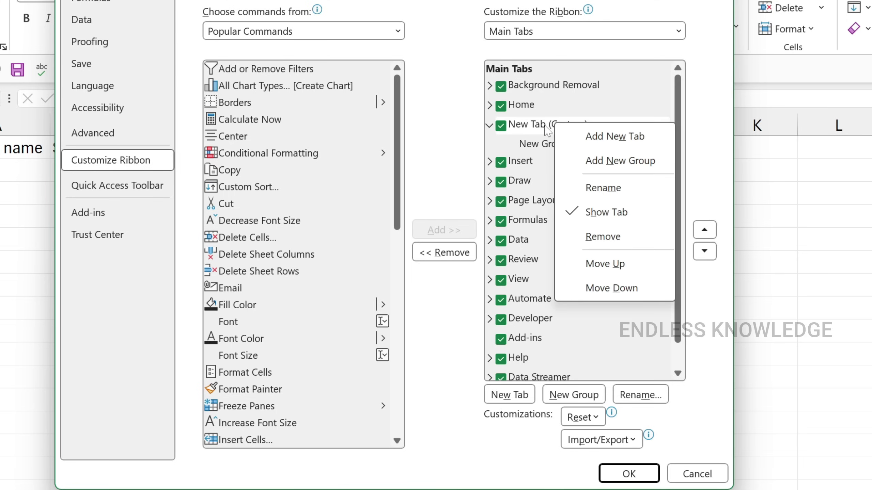
click(548, 130)
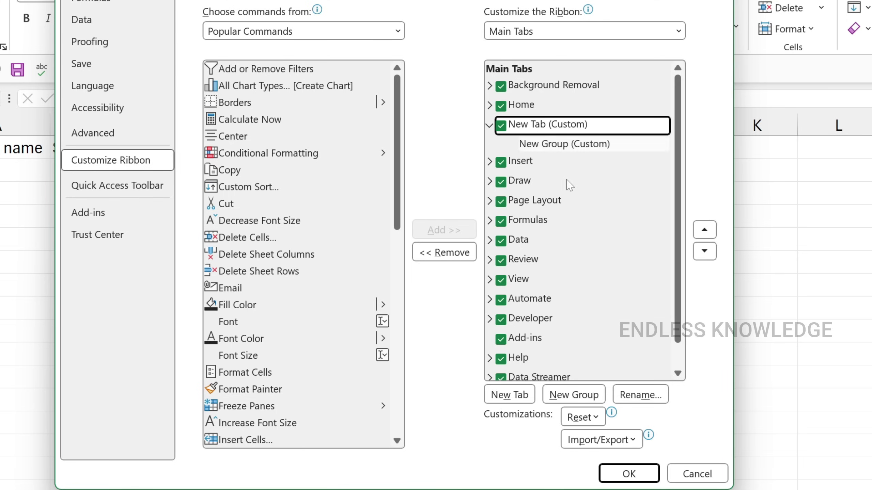
- Rename the new custom tab to 'My Macros'
right_click(554, 127)
click(601, 187)
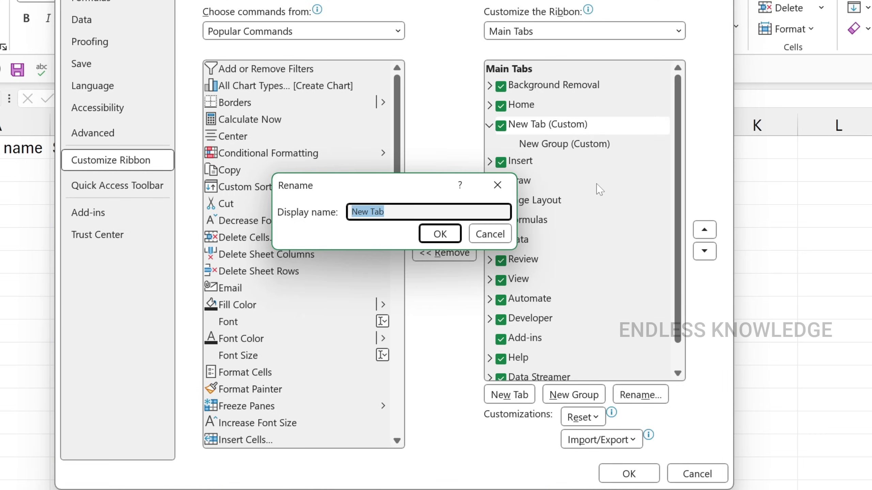
text(My M)
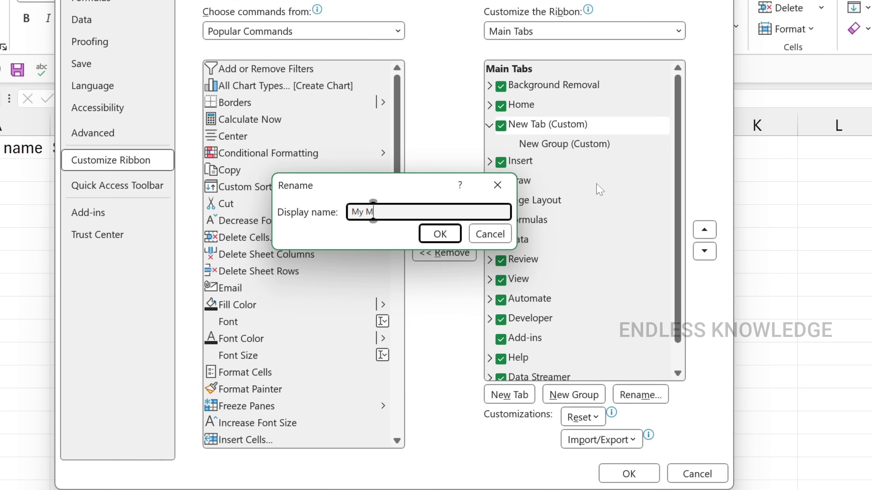
text(acros)
key(Return)
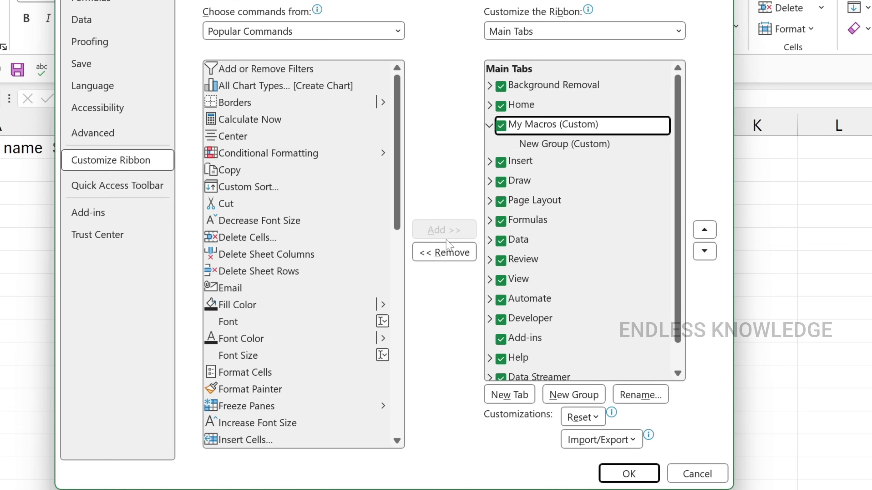
- Rename the new group to 'Formatting' and move it above the Highlight group
click(552, 146)
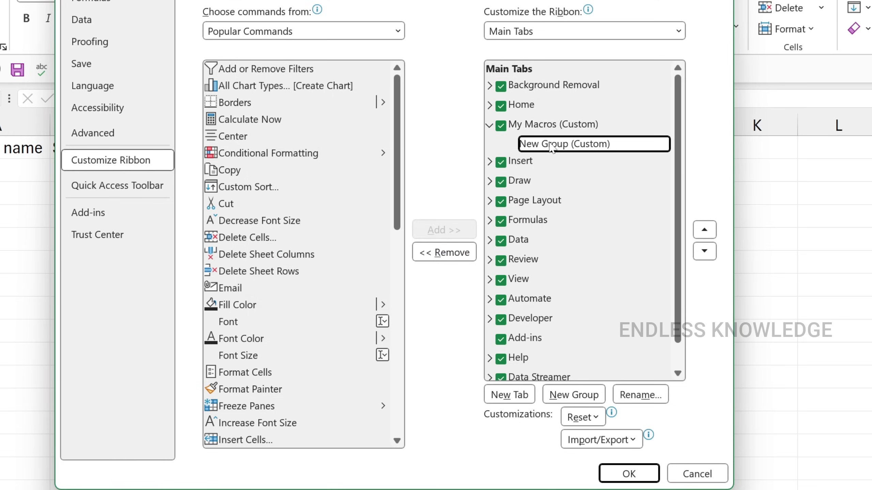
click(639, 397)
text(Formaa)
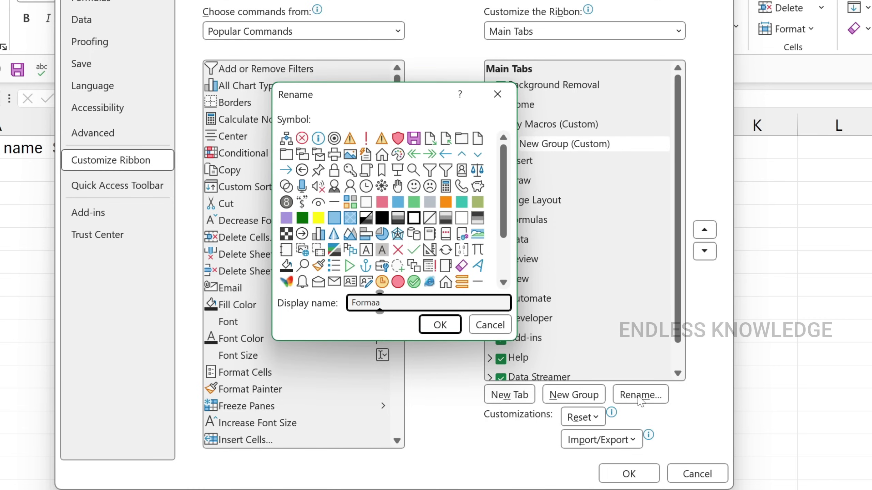
key(BackSpace)
text(tting)
key(Return)
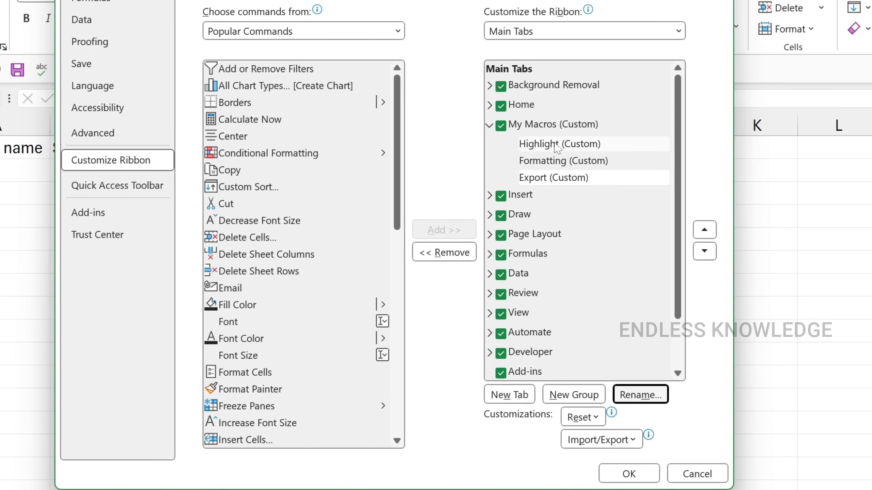
click(555, 179)
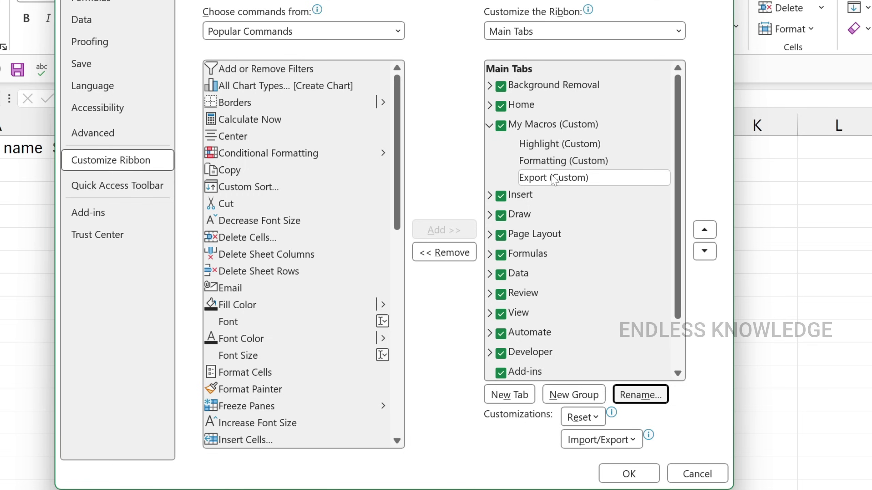
click(564, 167)
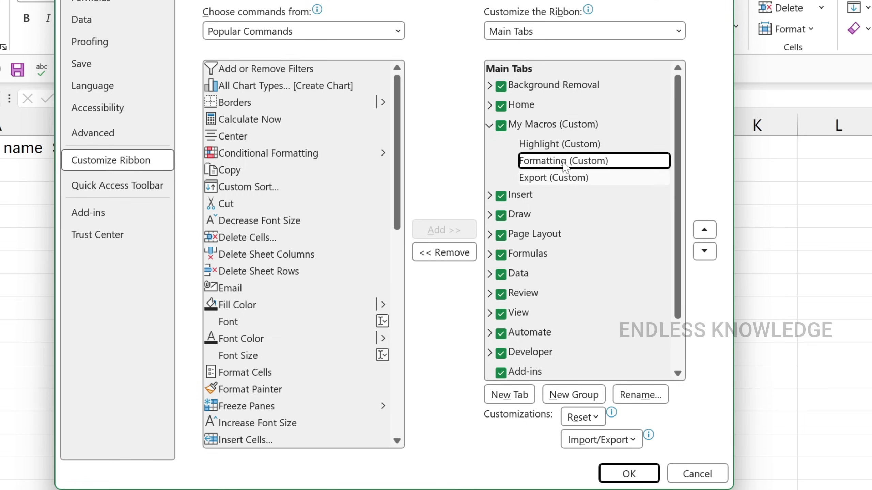
click(704, 230)
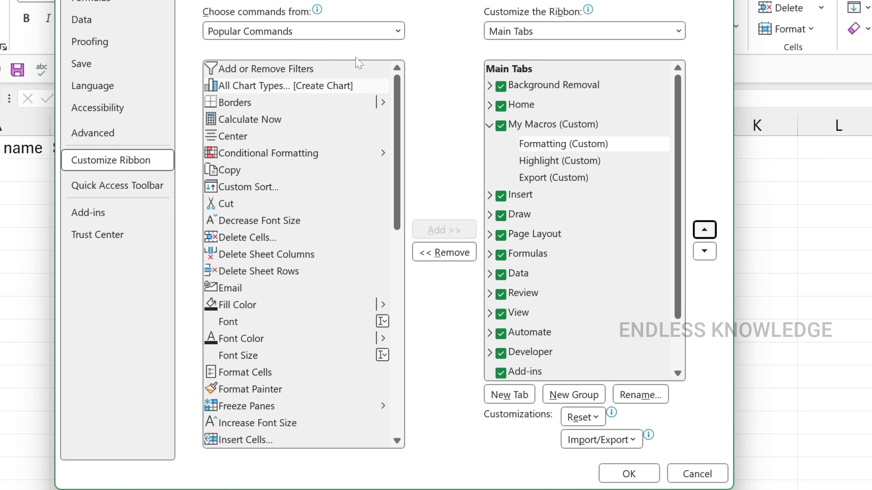
- From the Macros command list, add PERSONAL.XLSB!Clear_all_formatting to the Formatting group
click(316, 36)
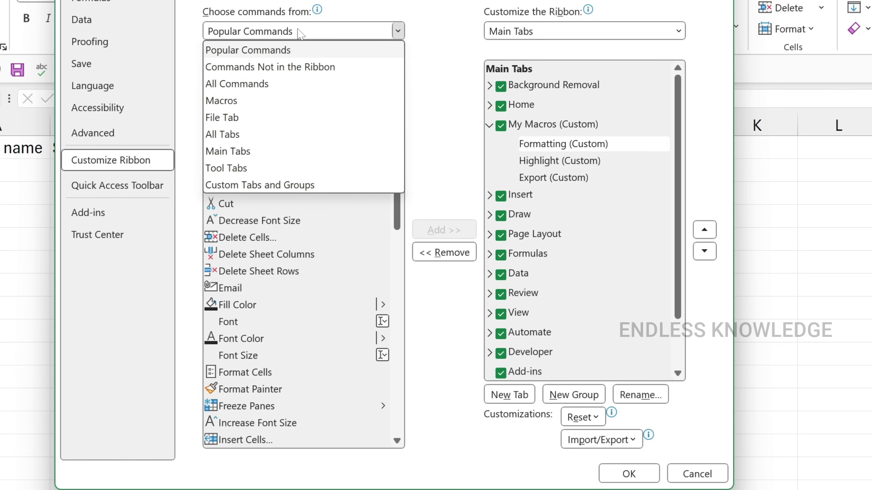
click(288, 102)
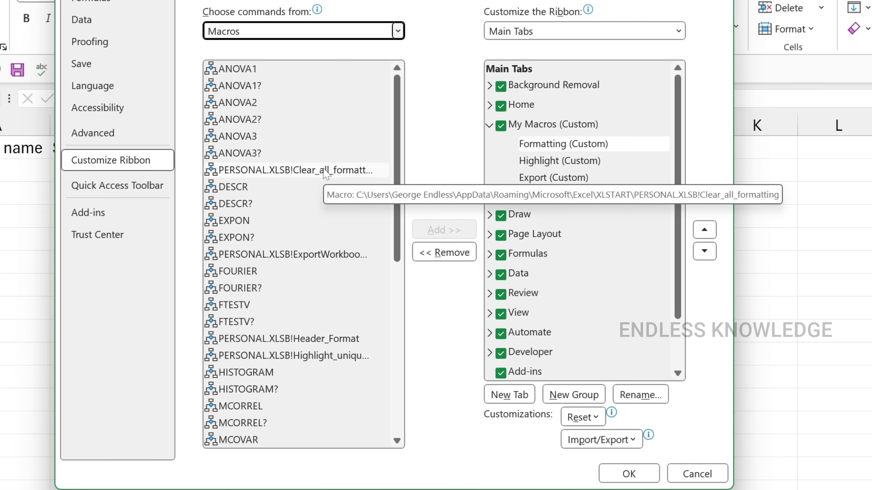
click(565, 145)
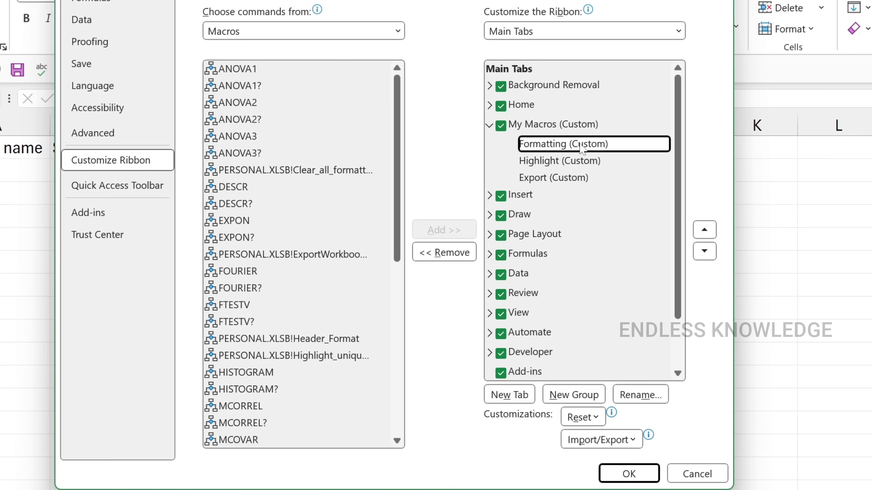
click(331, 170)
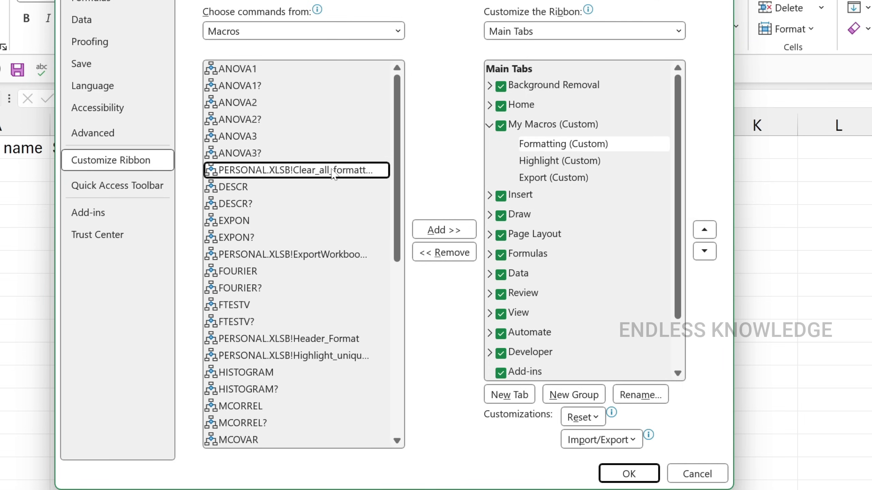
click(439, 230)
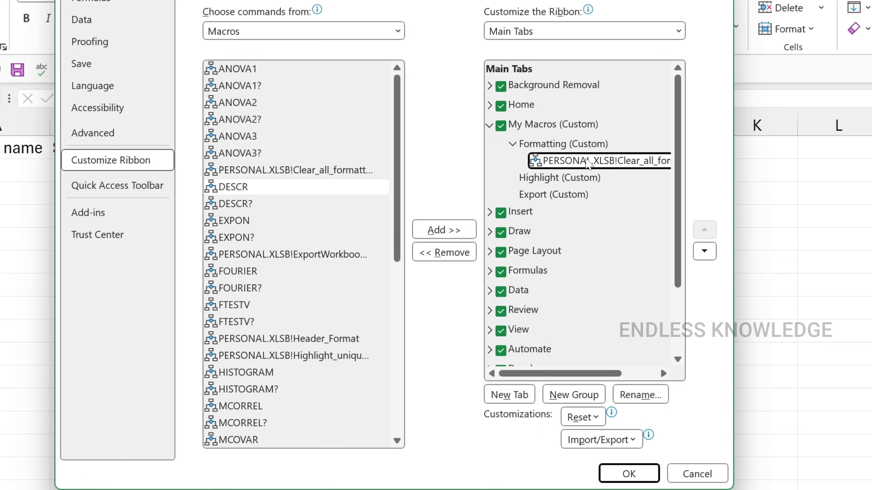
- Rename the Clear_all_formatting button to 'Clean Formats' with the pen symbol
right_click(587, 164)
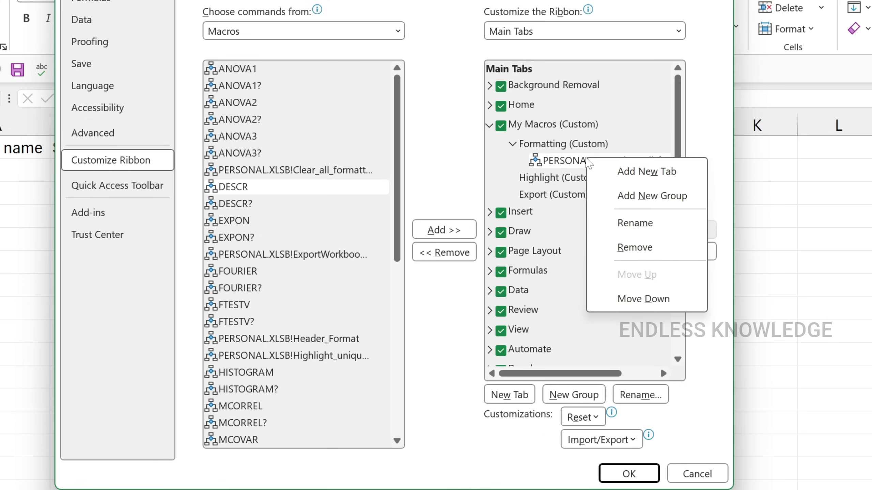
click(577, 162)
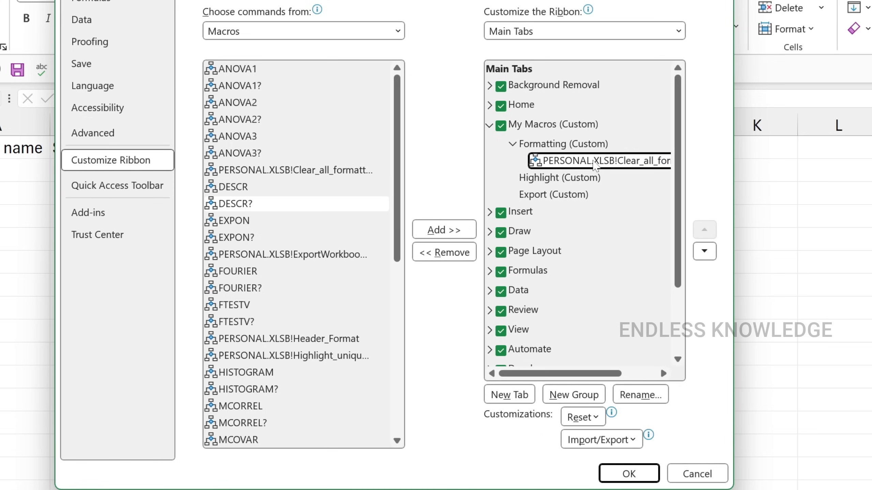
right_click(595, 166)
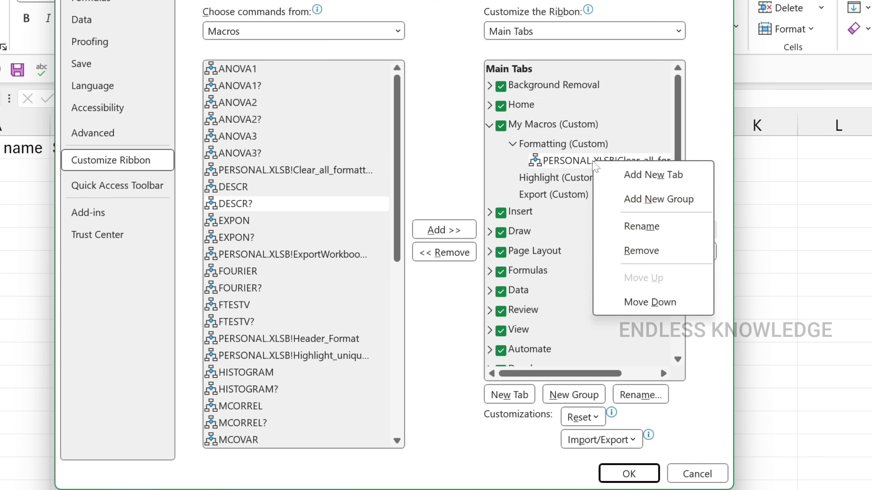
click(641, 225)
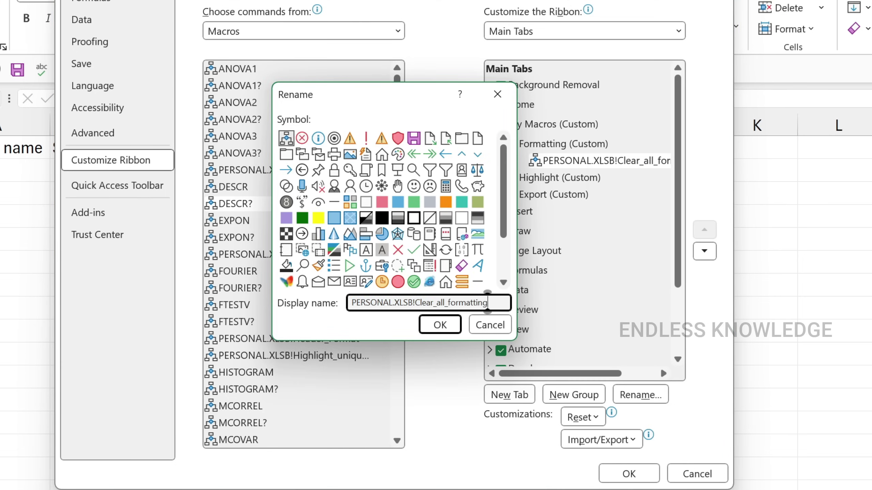
key(BackSpace)
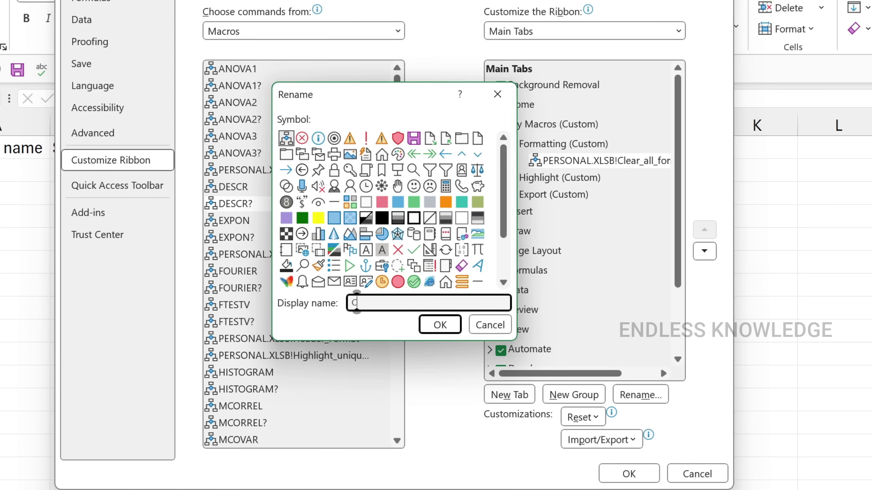
text(Clean )
text(Forma)
text(ts)
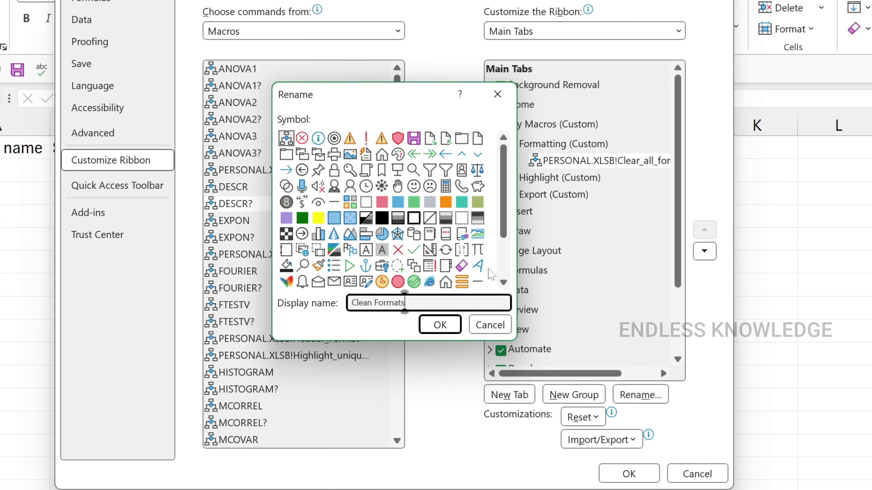
click(478, 265)
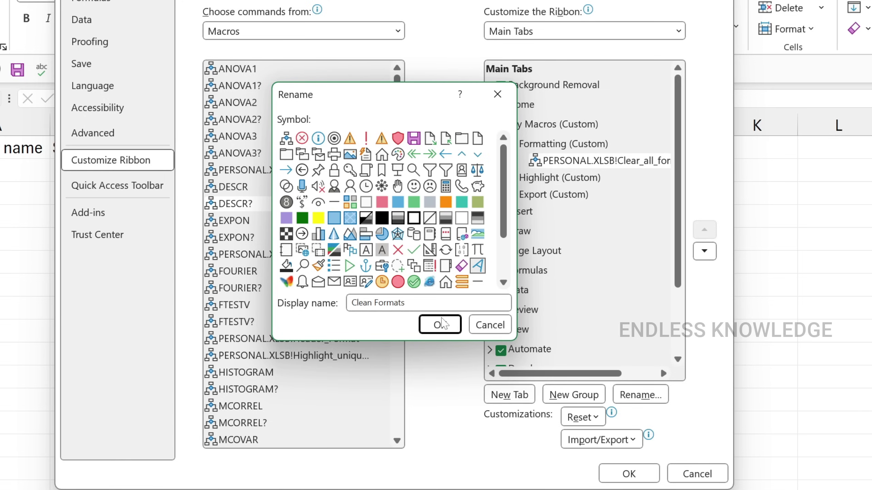
click(440, 325)
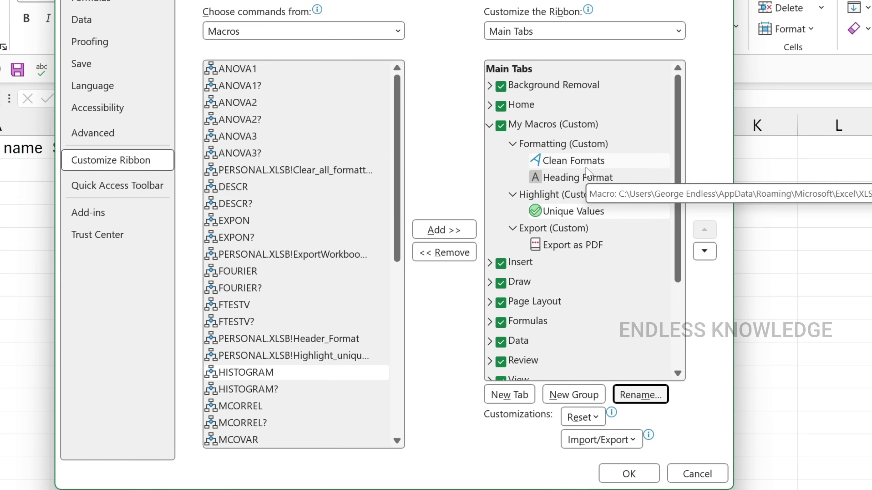
- Save the ribbon changes and use Clean Formats to strip formatting from the Values range H1:H6
click(625, 474)
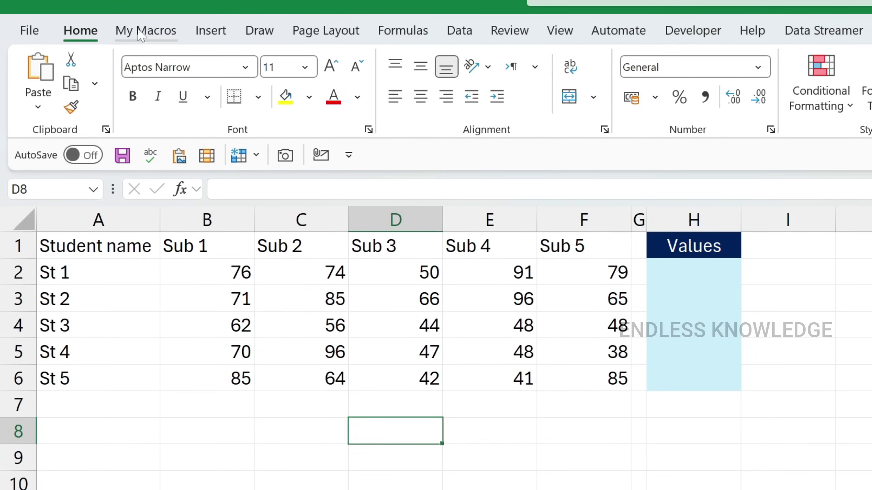
click(142, 33)
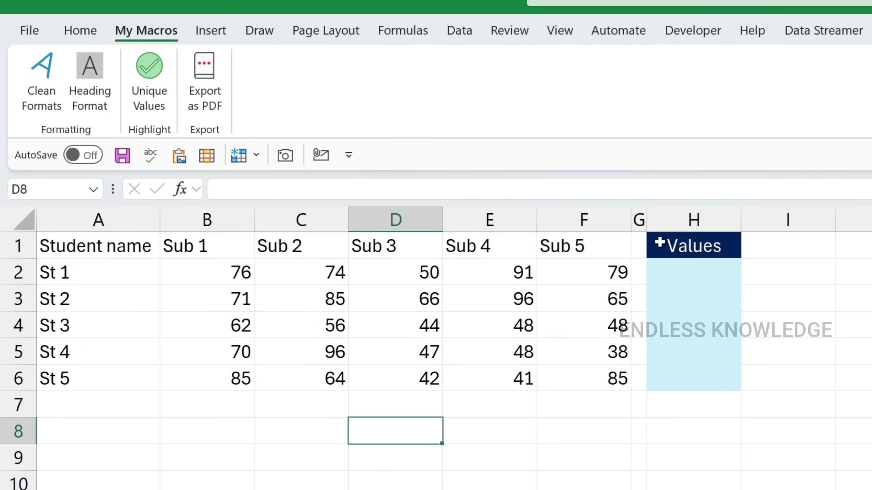
drag(661, 244, 674, 367)
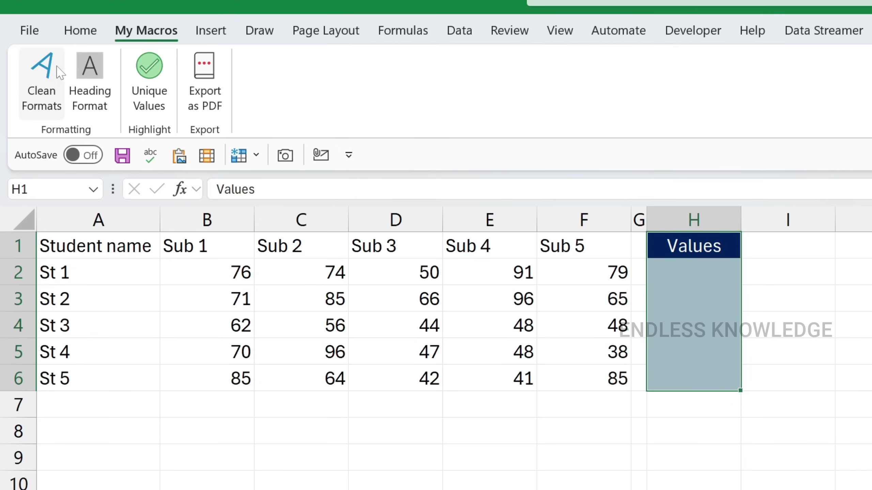
click(42, 77)
click(326, 310)
- Apply Heading Format to headers A1:F1 and names A2:A6, then Unique Values to B2:F6
drag(125, 249, 553, 249)
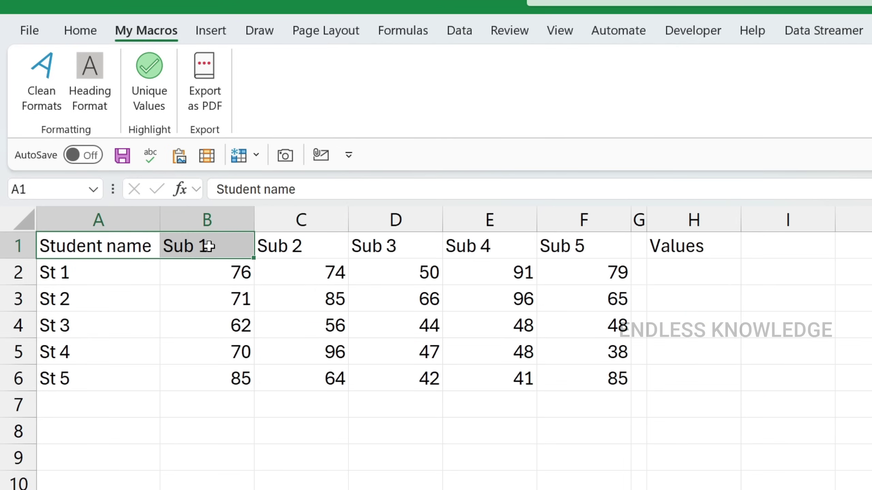
drag(144, 271, 132, 371)
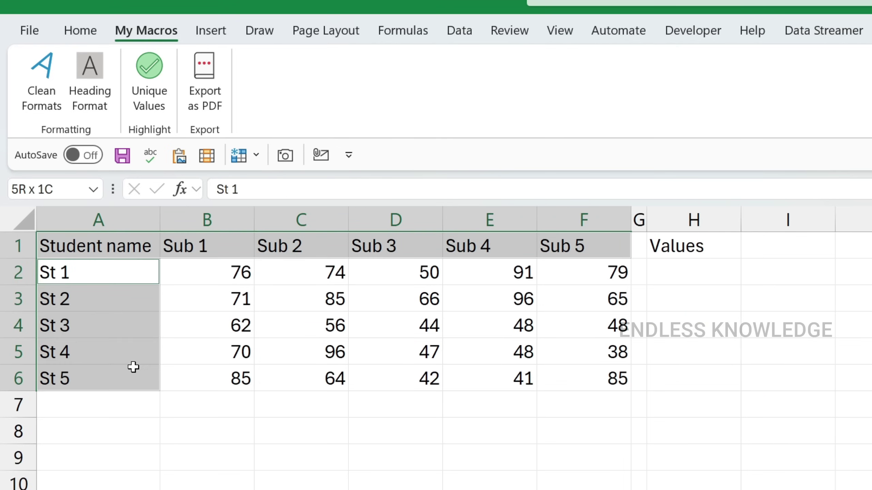
click(97, 116)
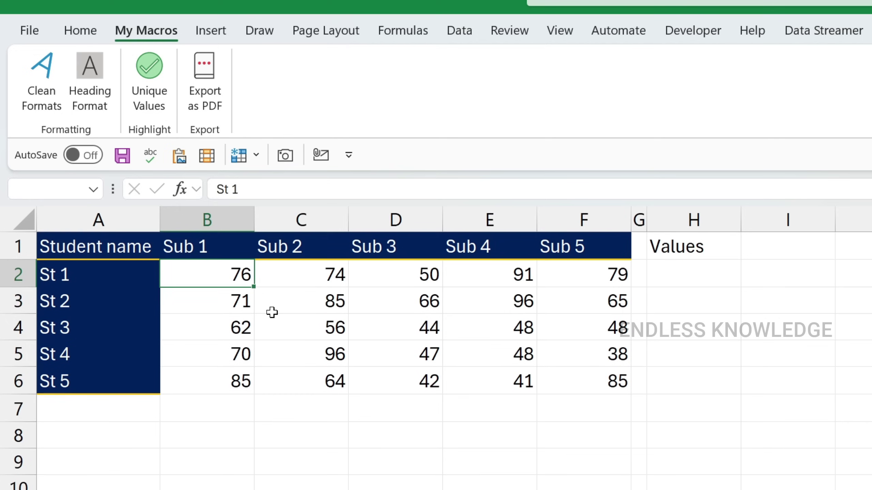
click(273, 312)
mouse_move(210, 273)
mouse_down()
mouse_move(444, 306)
mouse_move(561, 383)
mouse_up()
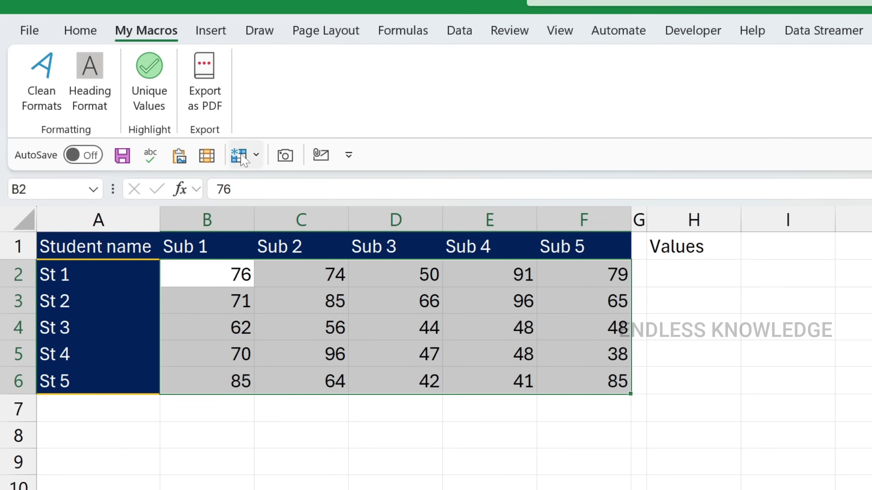
click(148, 79)
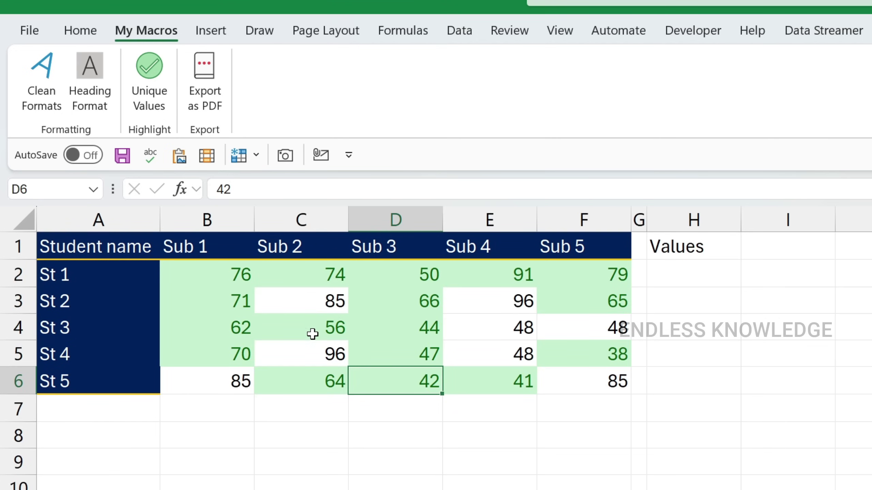
- Export the workbook to E:\ExportedWorkbook.pdf with Export as PDF, then open the VBA editor via Alt+F11
click(208, 77)
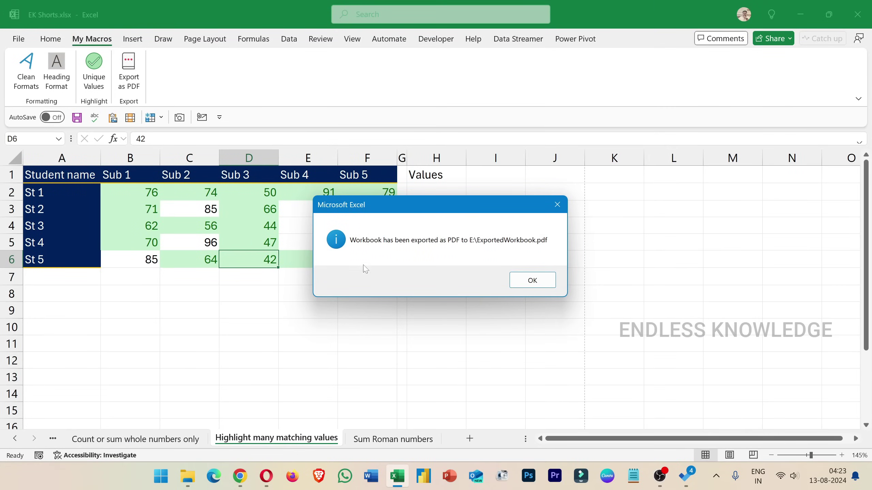
click(532, 280)
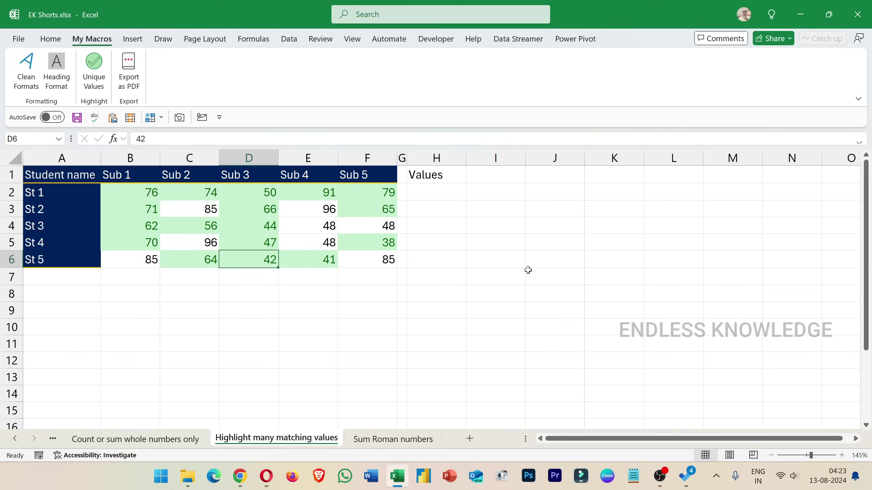
click(525, 267)
key(alt+F11)
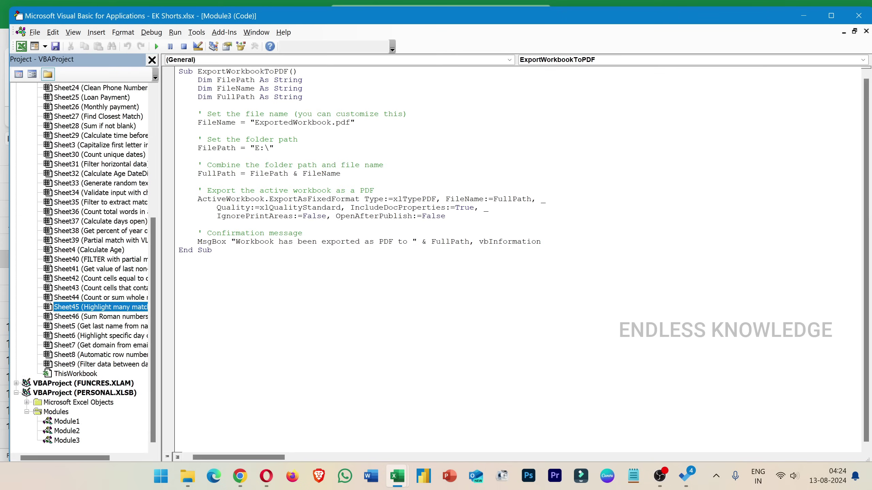
- Run '? application.startupPath' in the Immediate window and select the printed XLSTART path
click(82, 395)
click(73, 32)
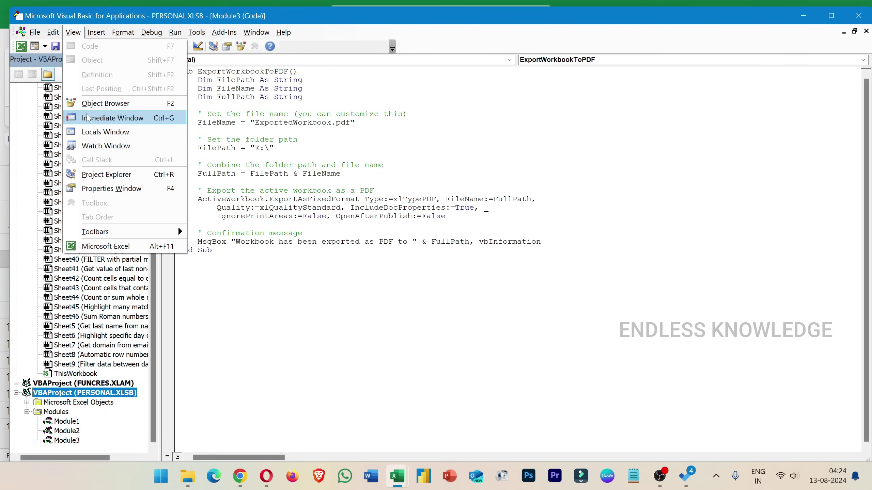
click(89, 118)
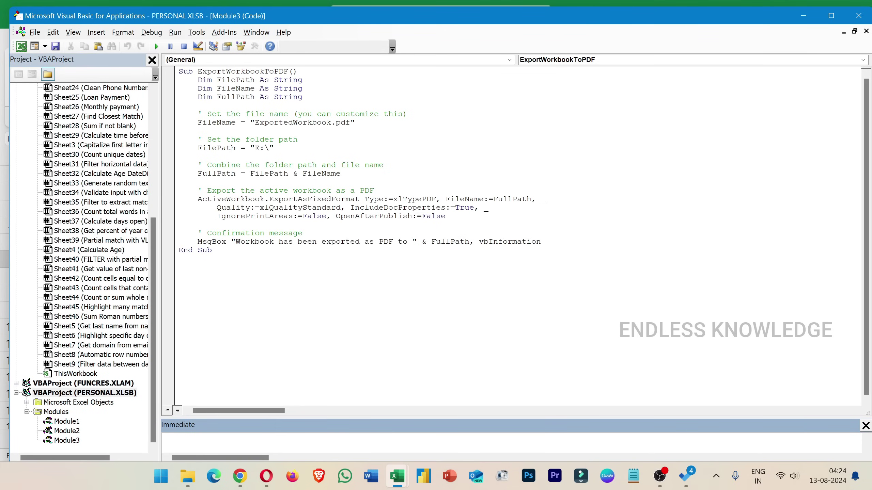
double_click(65, 421)
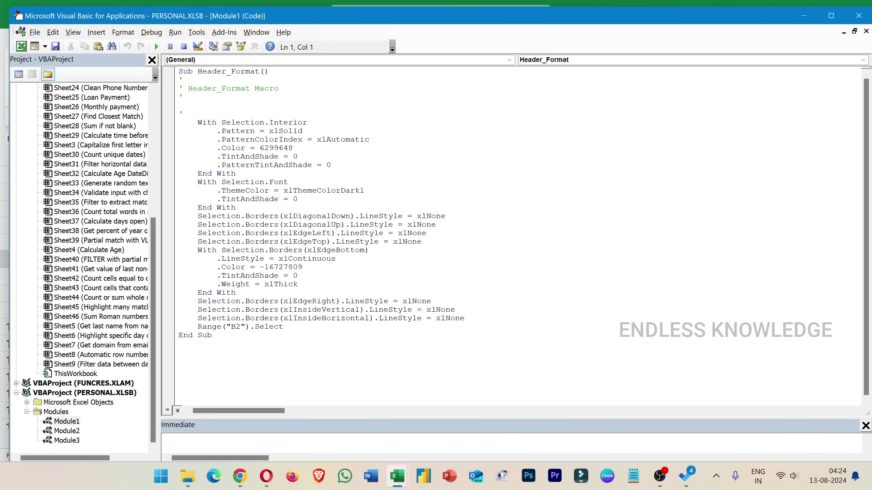
click(240, 435)
drag(251, 417, 251, 325)
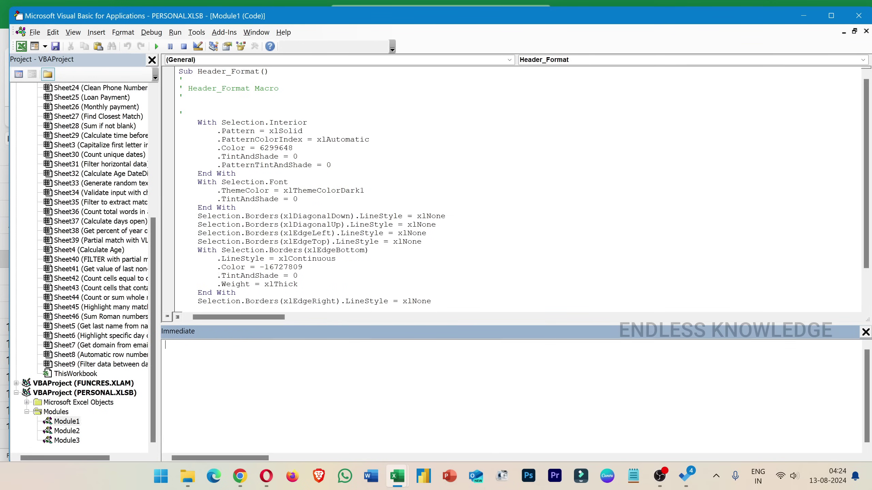
text(? appl)
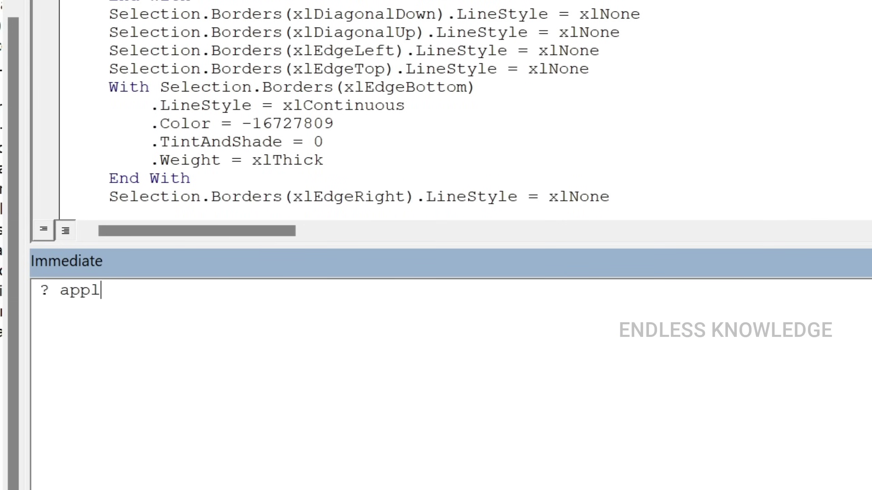
text(ication.)
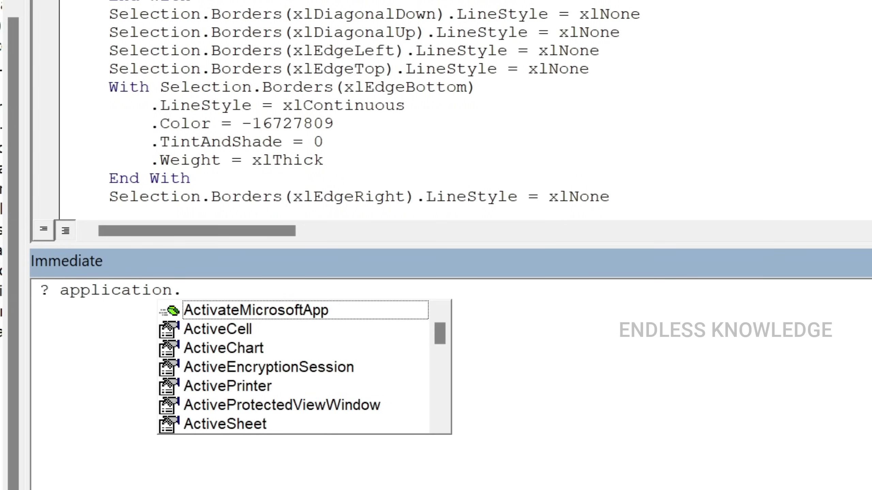
text(startupPath)
key(Return)
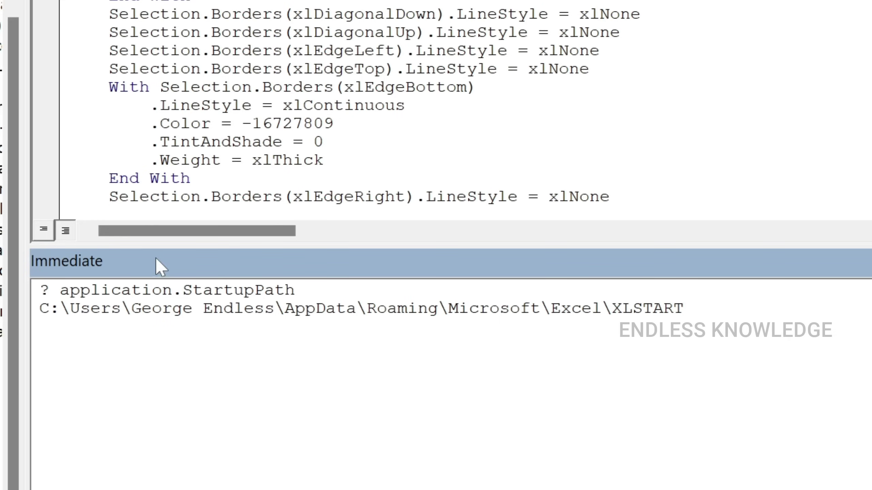
mouse_move(683, 309)
mouse_down()
mouse_move(59, 309)
mouse_move(40, 290)
mouse_move(39, 308)
mouse_up()
key(ctrl+c)
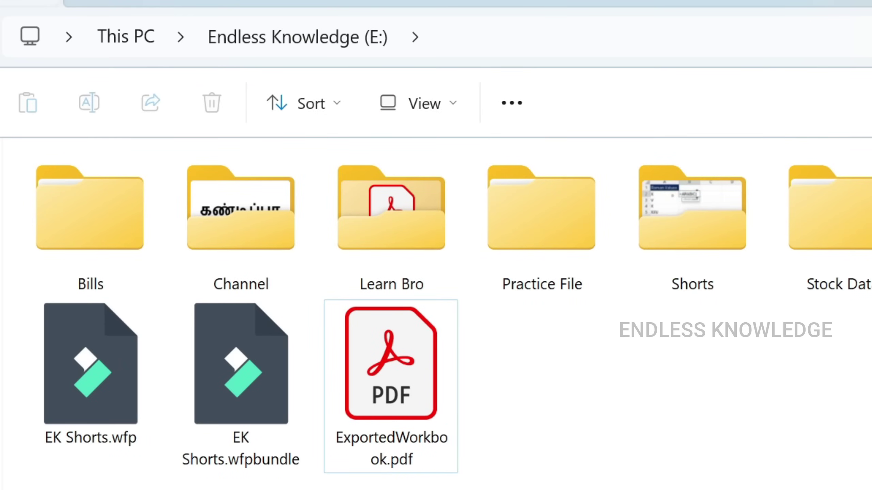
- Go to the pasted XLSTART path in File Explorer, select PERSONAL.XLSB, and return to Excel
click(480, 53)
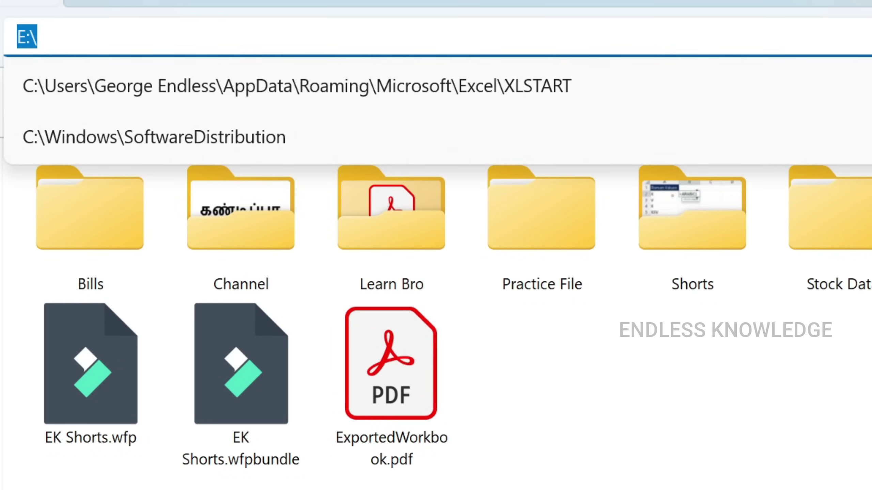
key(ctrl+v)
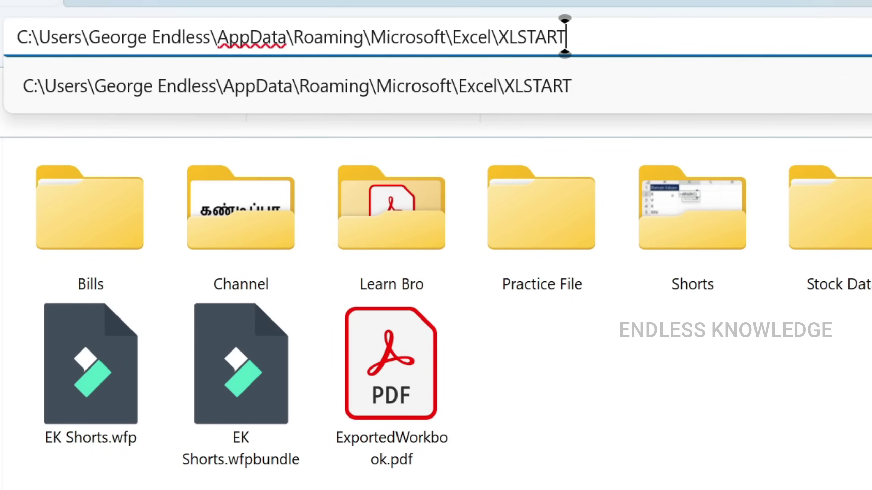
key(Return)
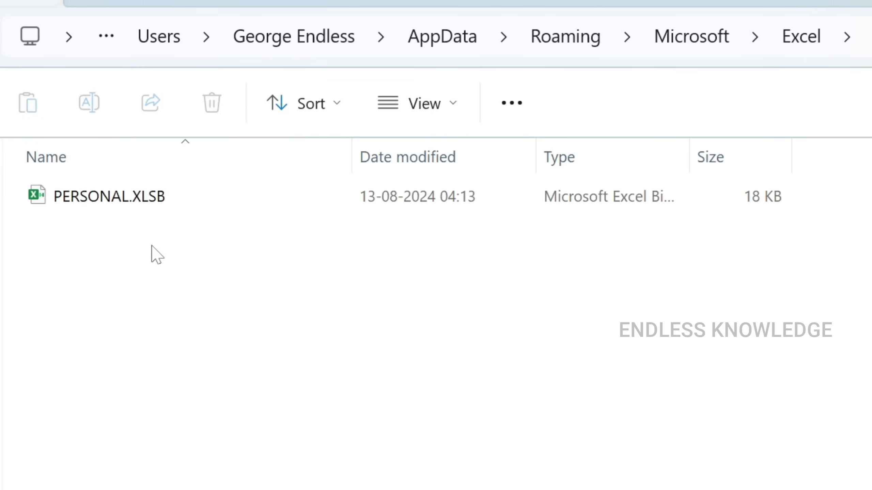
click(149, 206)
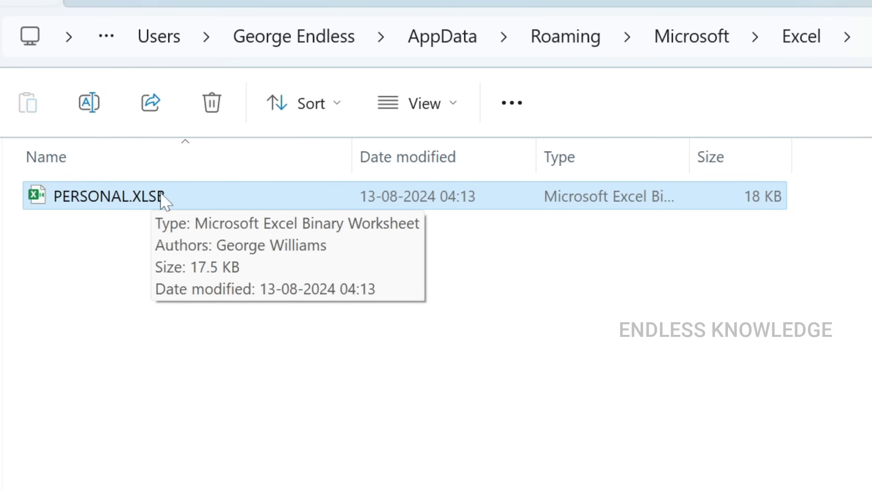
click(397, 475)
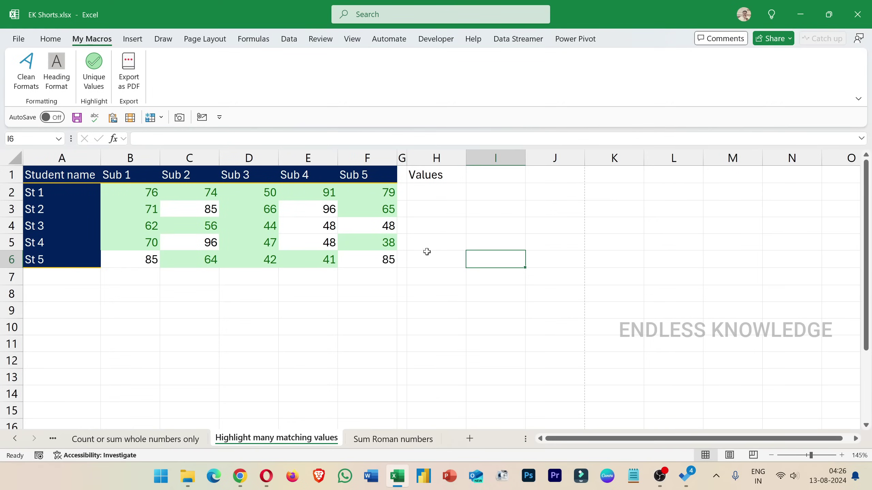
- Try deleting PERSONAL.XLSB and cancel the File In Use warning
click(798, 12)
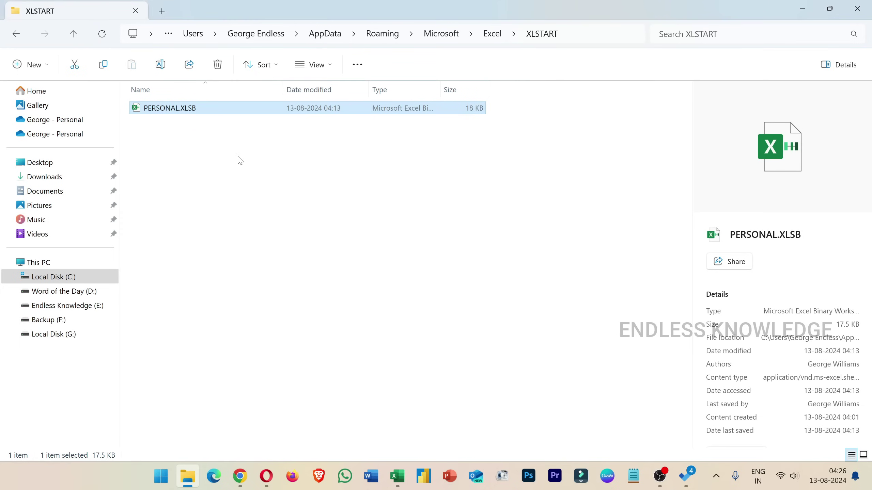
click(218, 65)
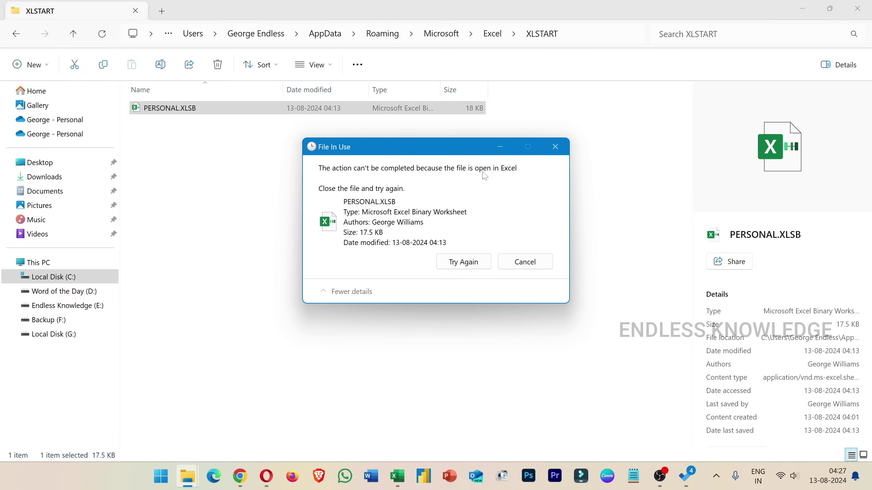
click(525, 261)
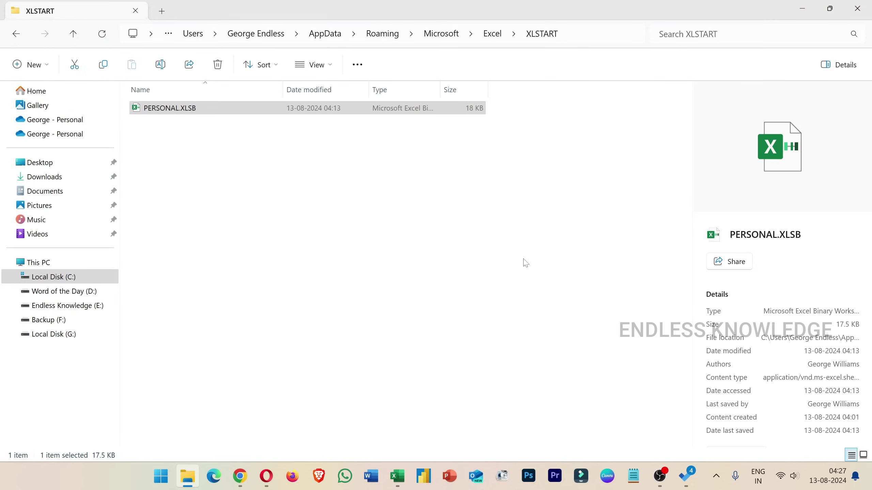
- Close Excel saving the workbook, then delete PERSONAL.XLSB from XLSTART
click(398, 477)
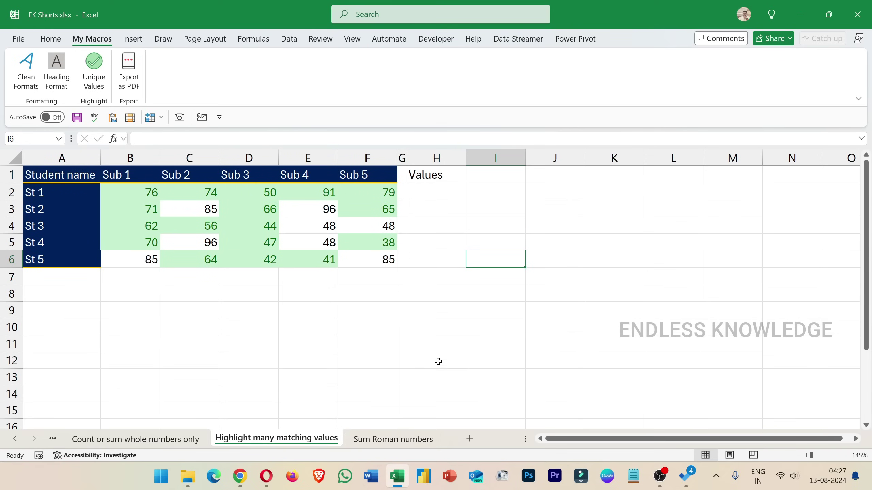
click(858, 14)
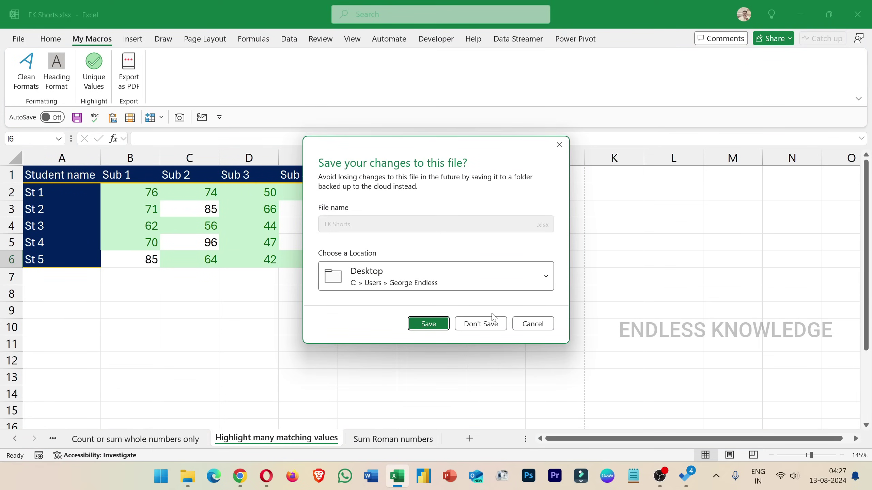
click(432, 326)
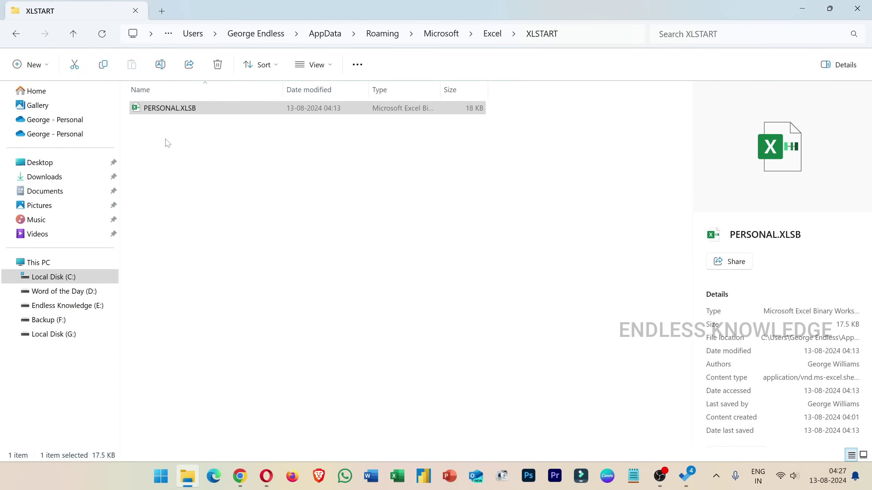
click(166, 140)
click(176, 107)
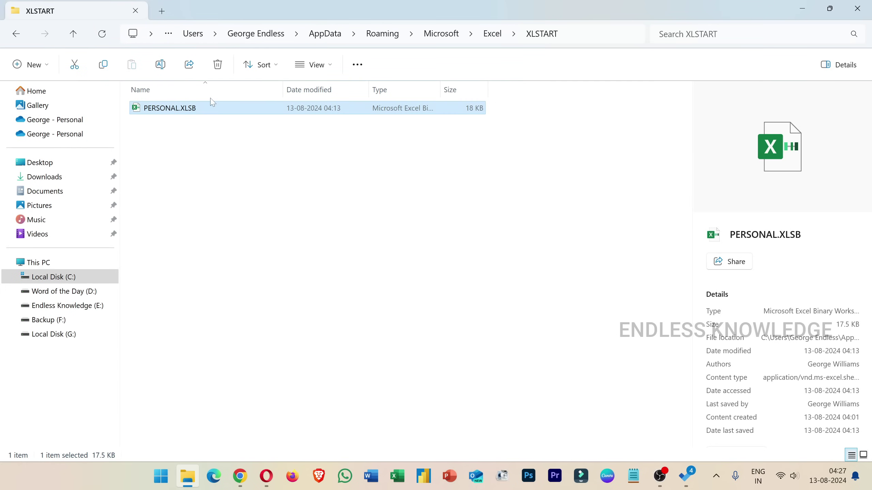
click(218, 66)
- Permanently delete PERSONAL.XLSB from the Recycle Bin through its context menu
click(870, 478)
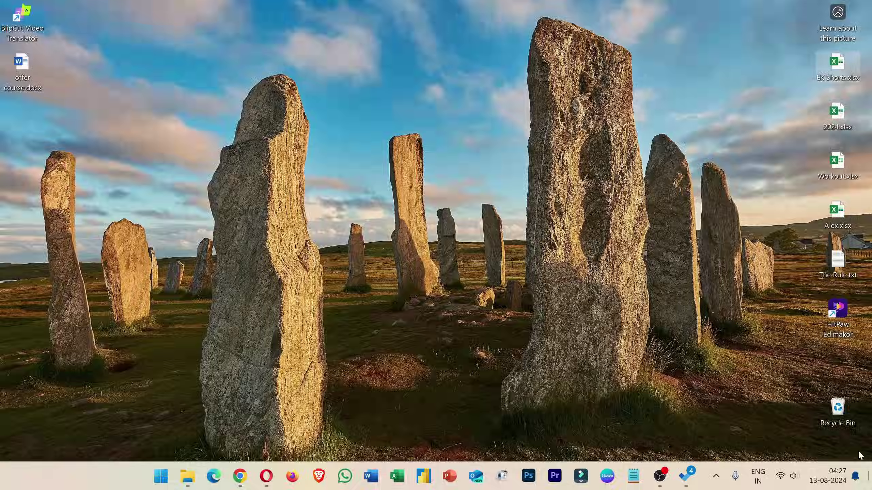
double_click(838, 408)
right_click(171, 126)
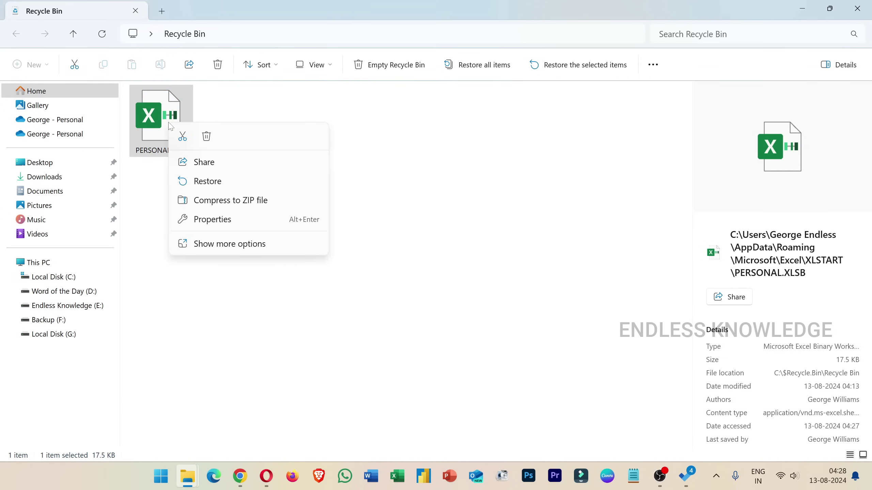
click(217, 182)
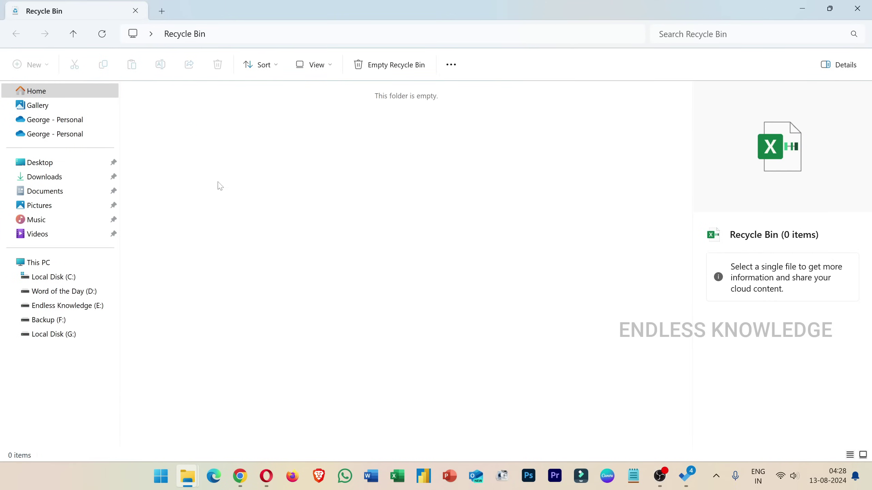